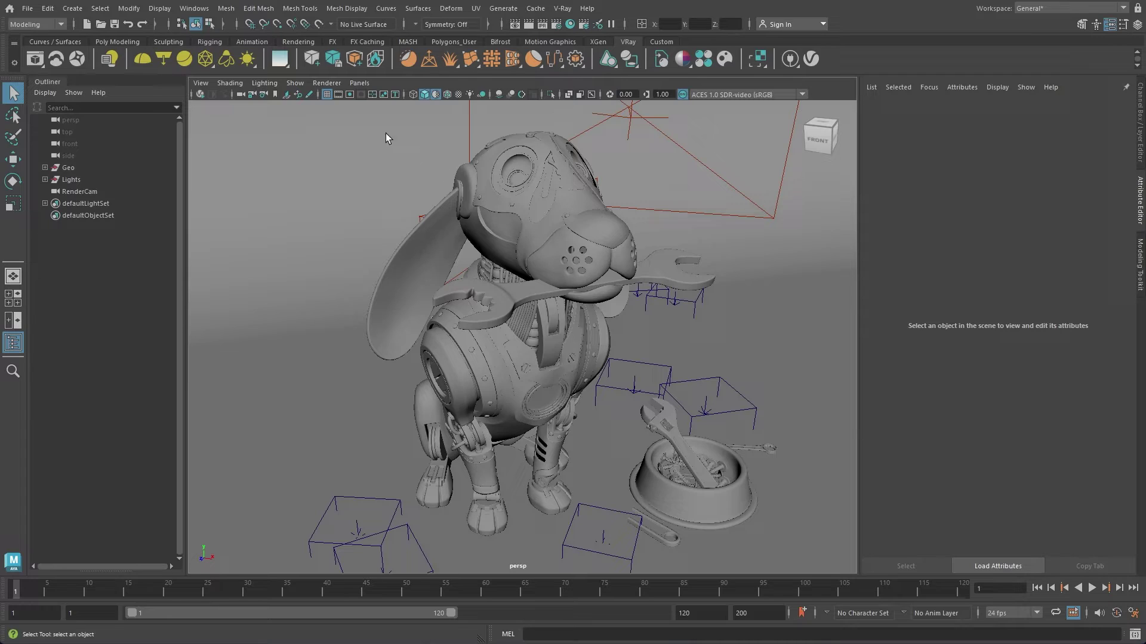
- Confirm the V-Ray plug-in is loaded in the Plug-in Manager, filtering for 'vray'
left_click(203, 10)
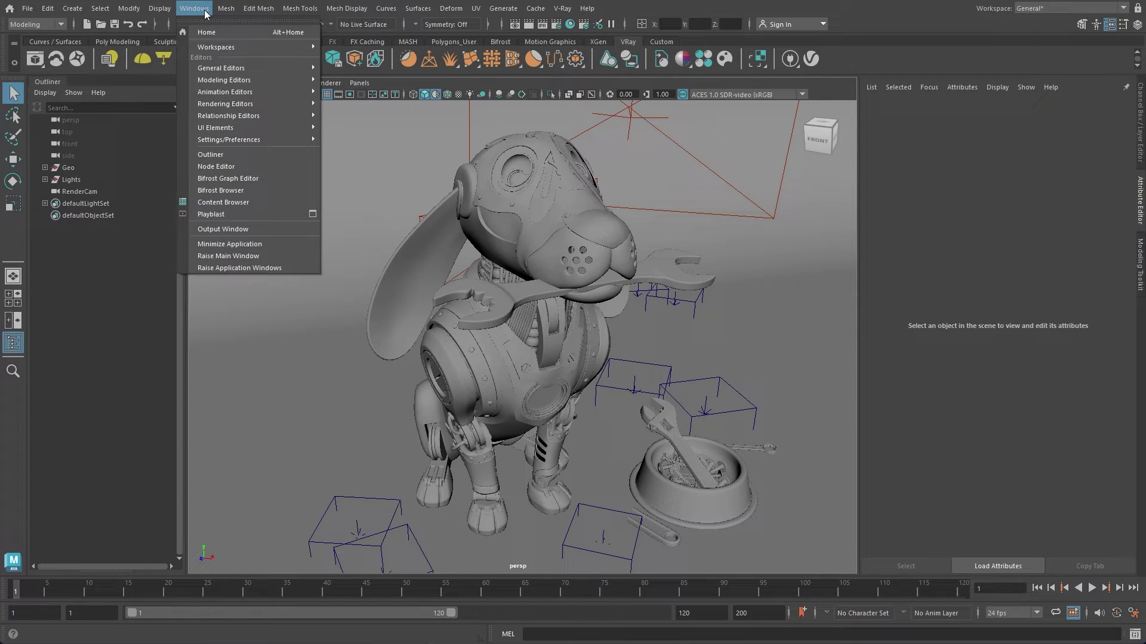
mouse_move(234, 139)
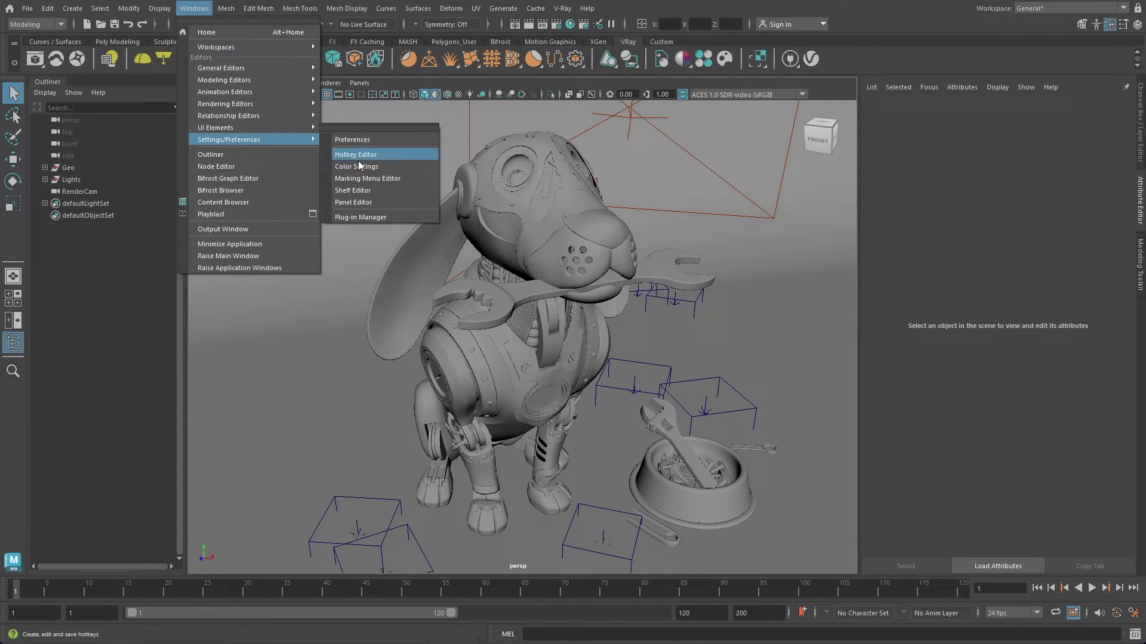
left_click(386, 216)
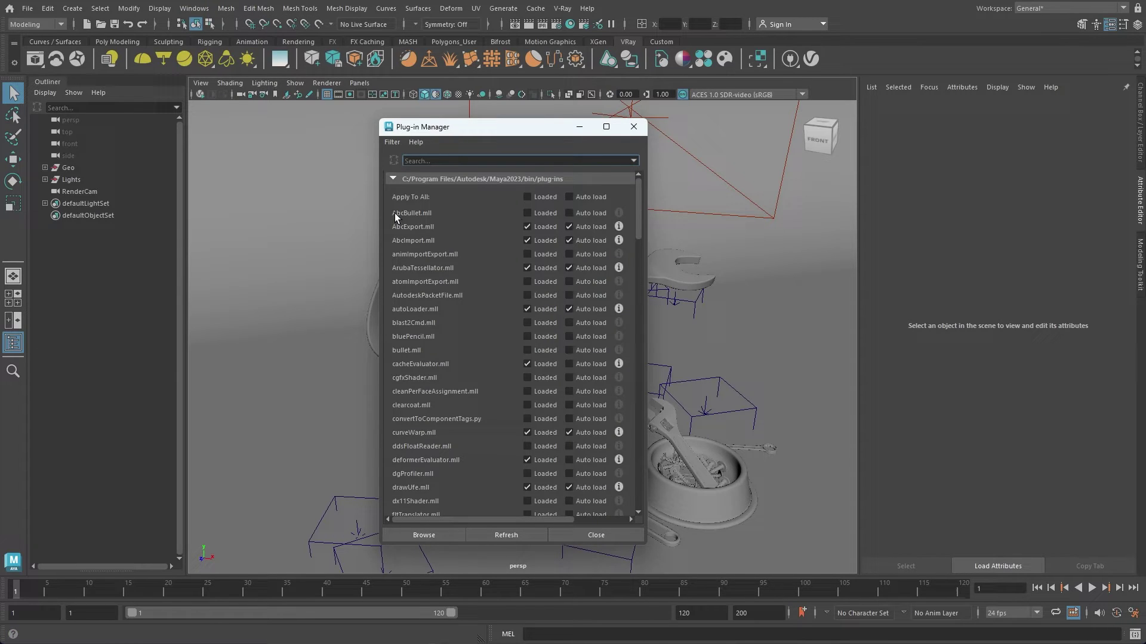
type("vray")
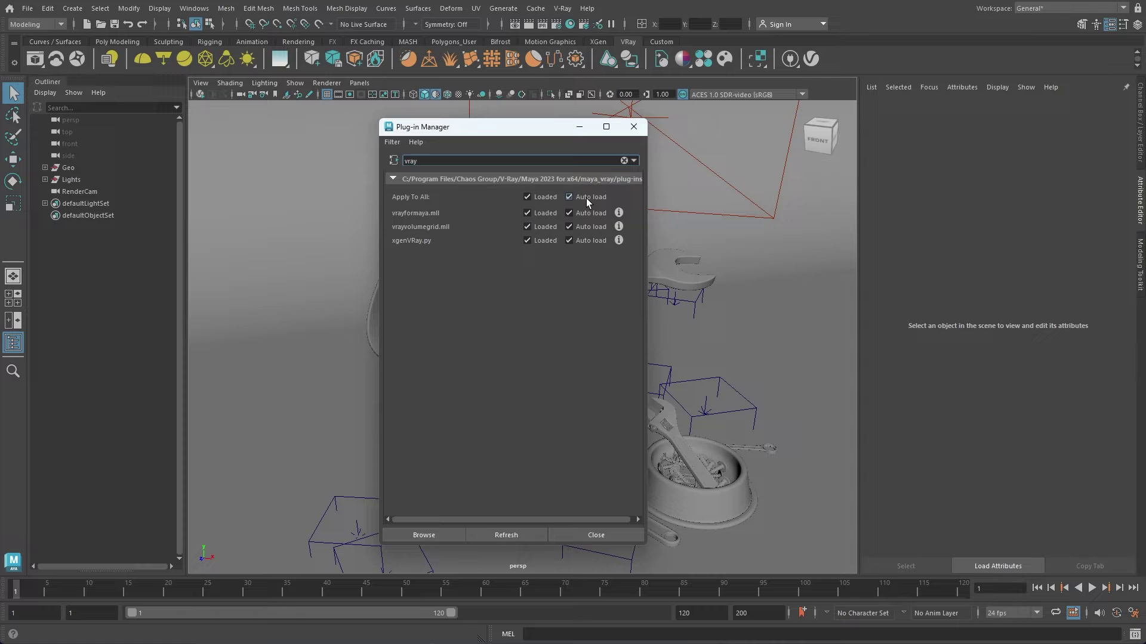
left_click(602, 537)
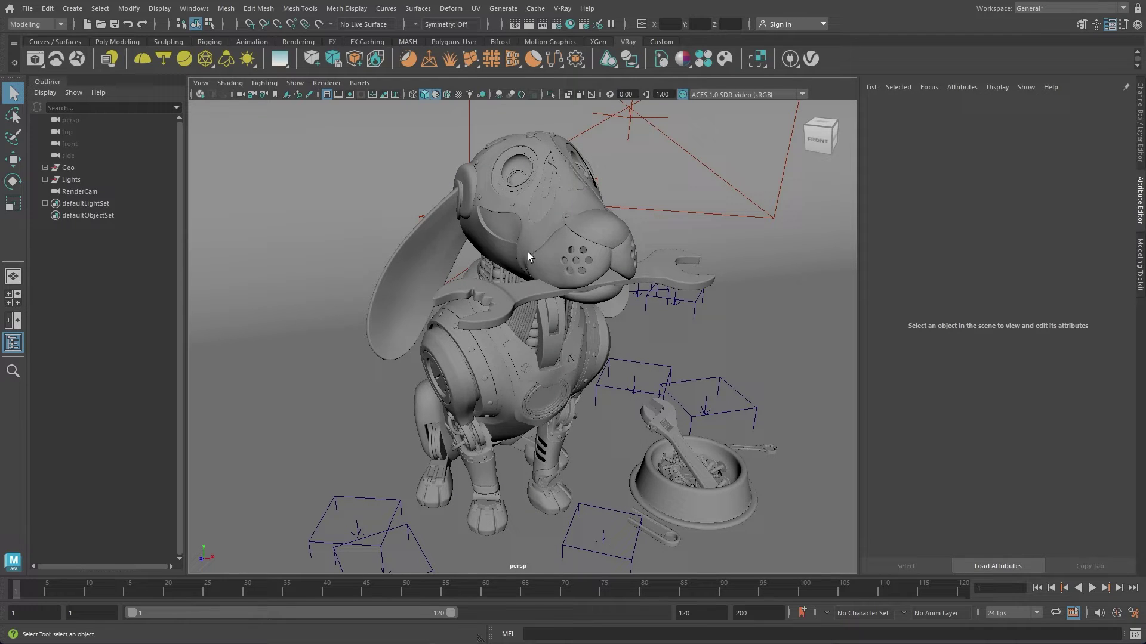
- Check the rendering preferences without saving, then bring up the empty V-Ray Frame Buffer
left_click(194, 9)
mouse_move(230, 138)
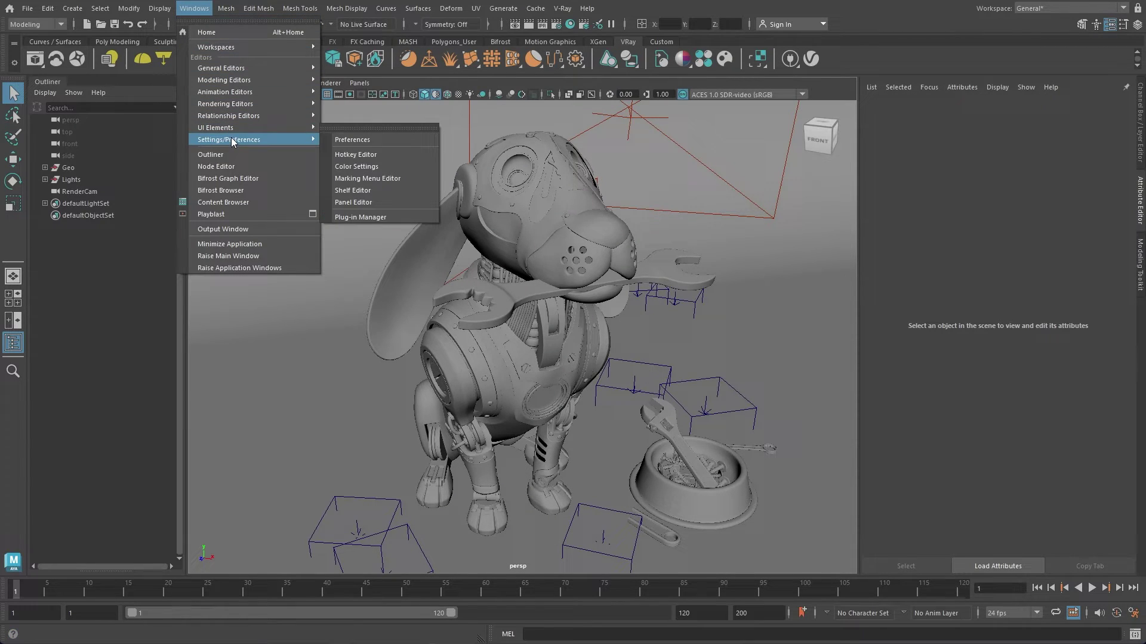
left_click(337, 140)
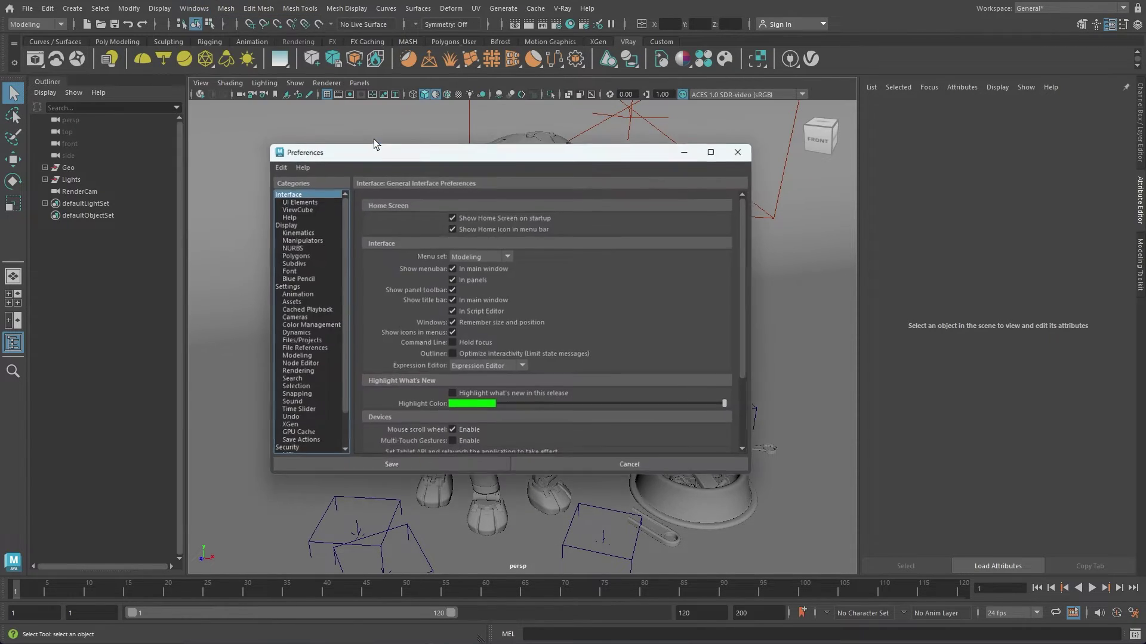
left_click(299, 373)
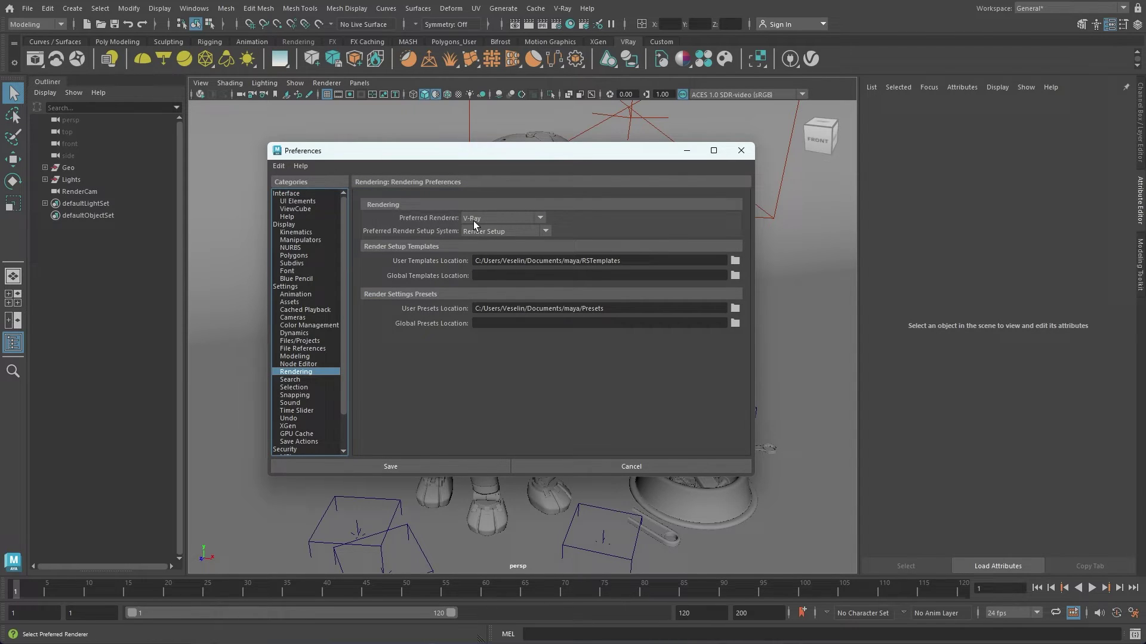
left_click(591, 468)
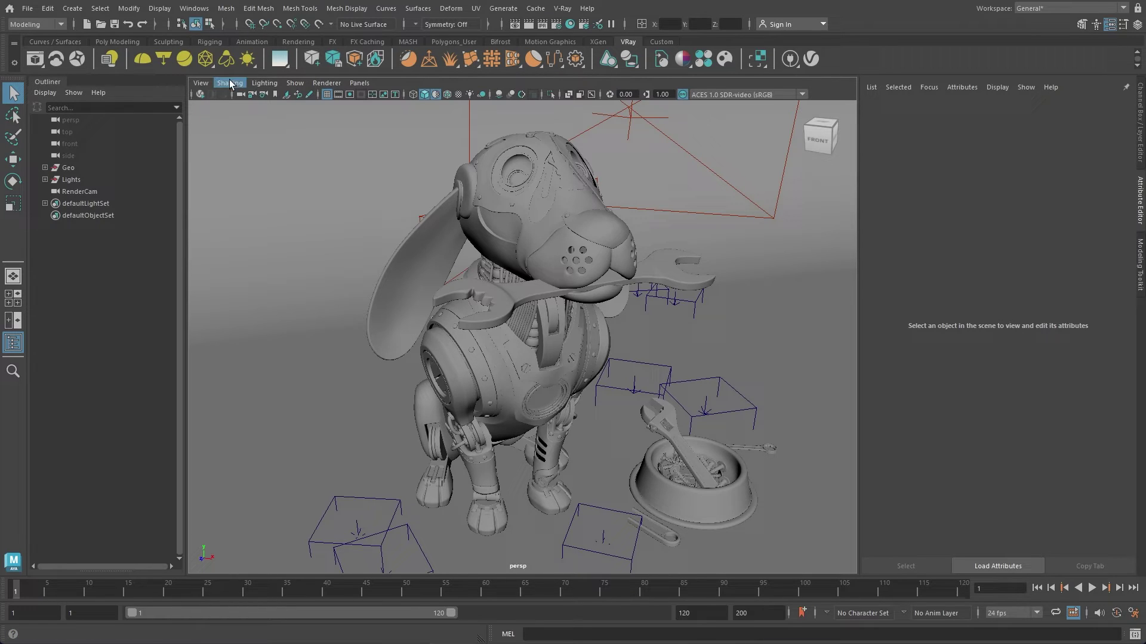
left_click(35, 60)
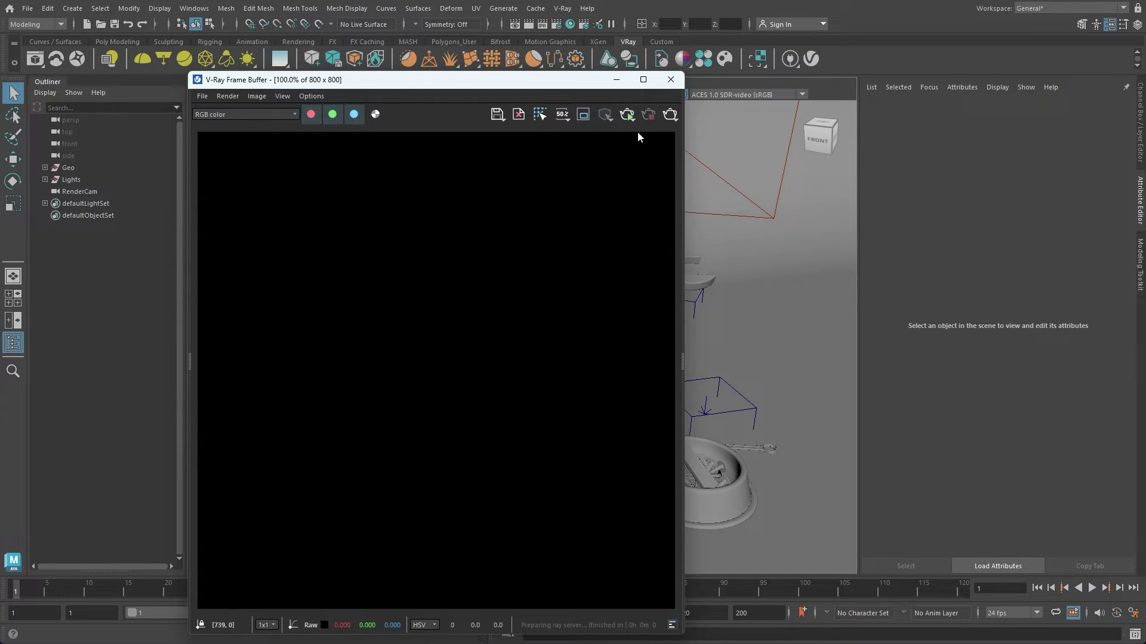
- Render the robot dog from RenderCam into the V-Ray Frame Buffer at 800 x 800
left_click(628, 117)
left_click(628, 118)
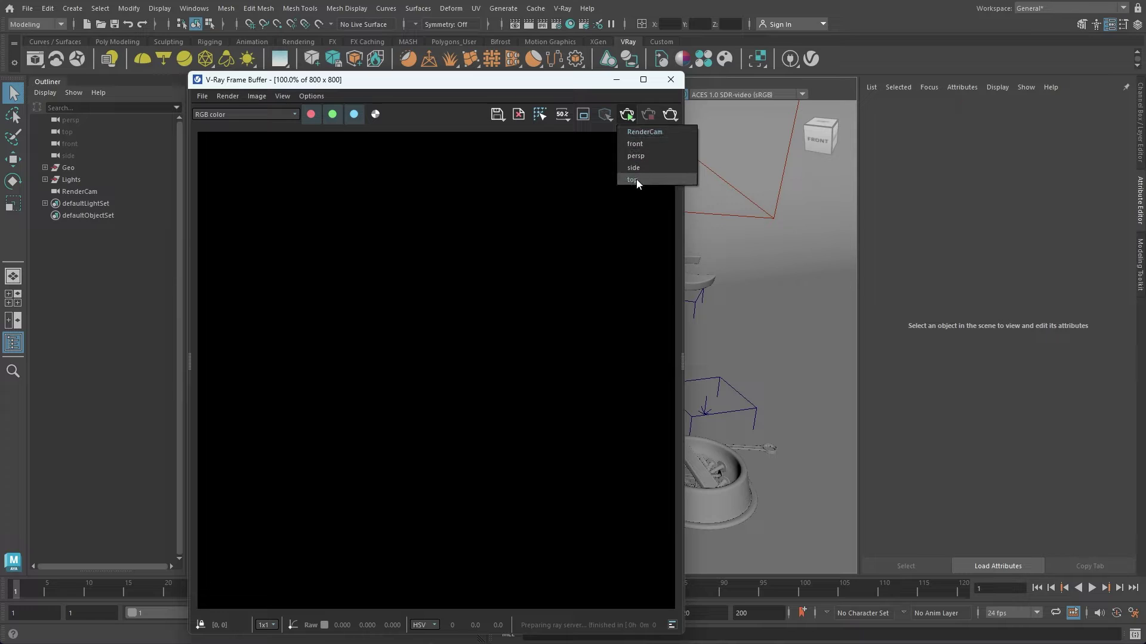
left_click(646, 134)
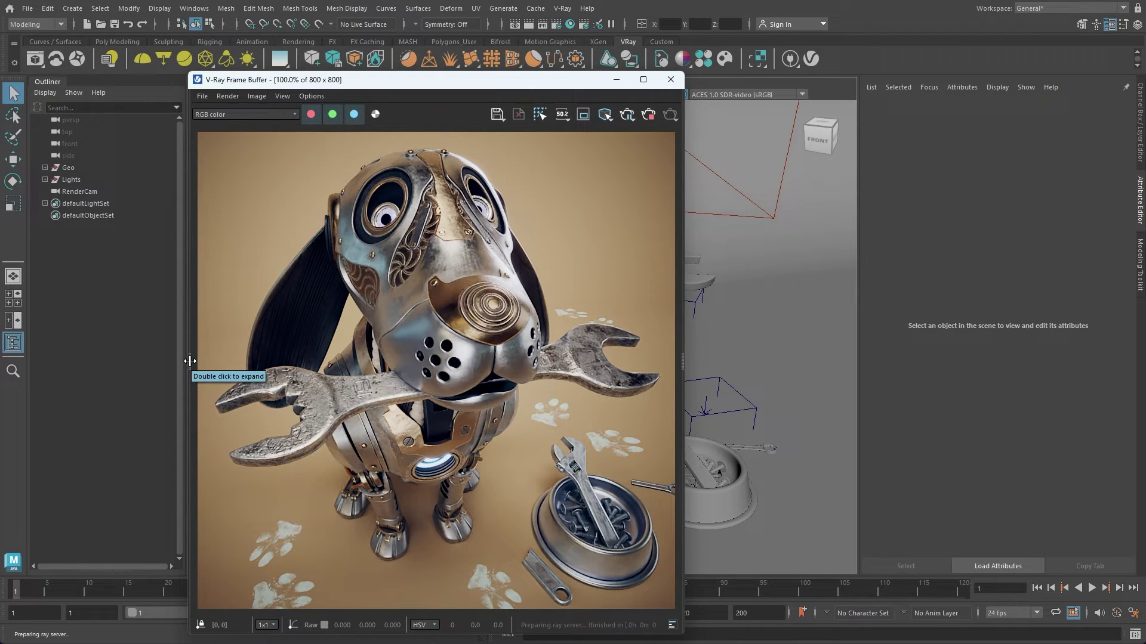
double_click(683, 361)
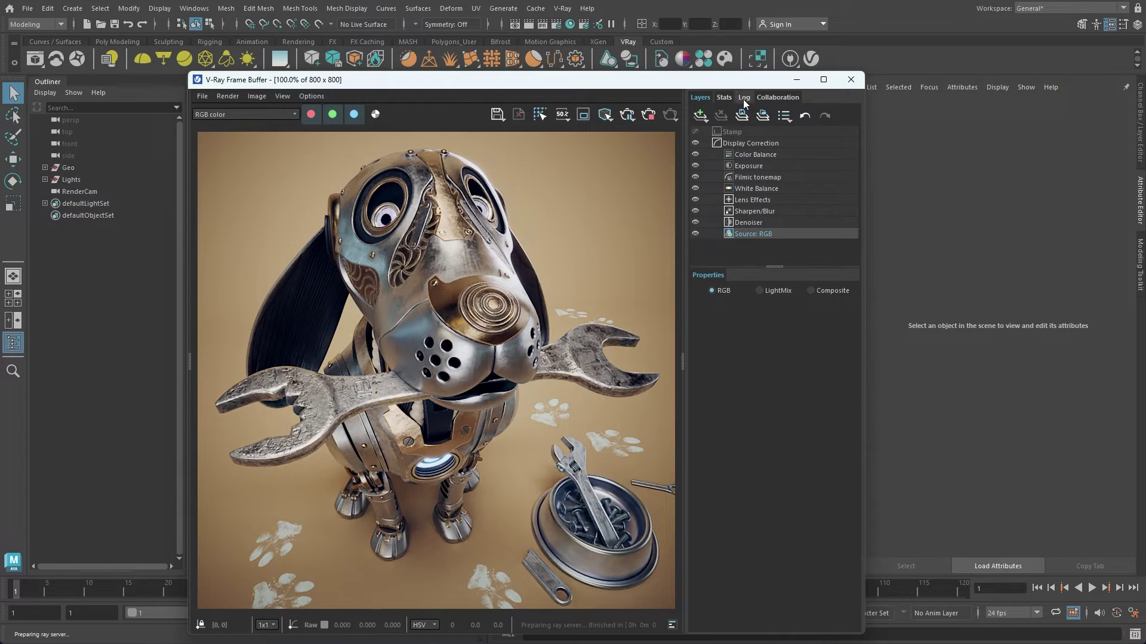
left_click(778, 98)
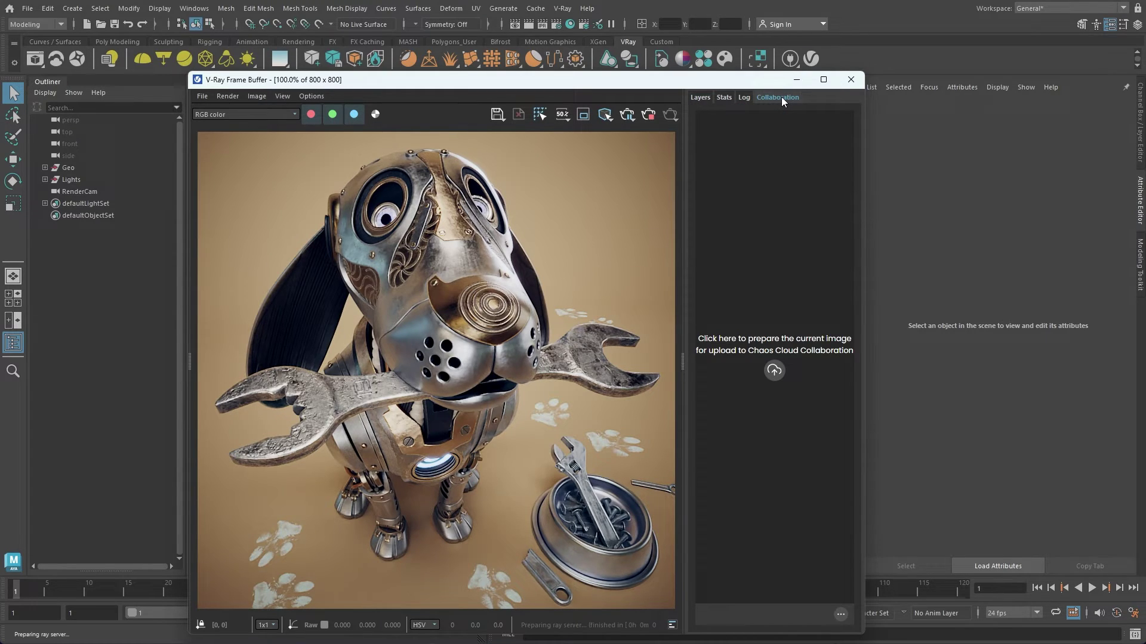
left_click(700, 97)
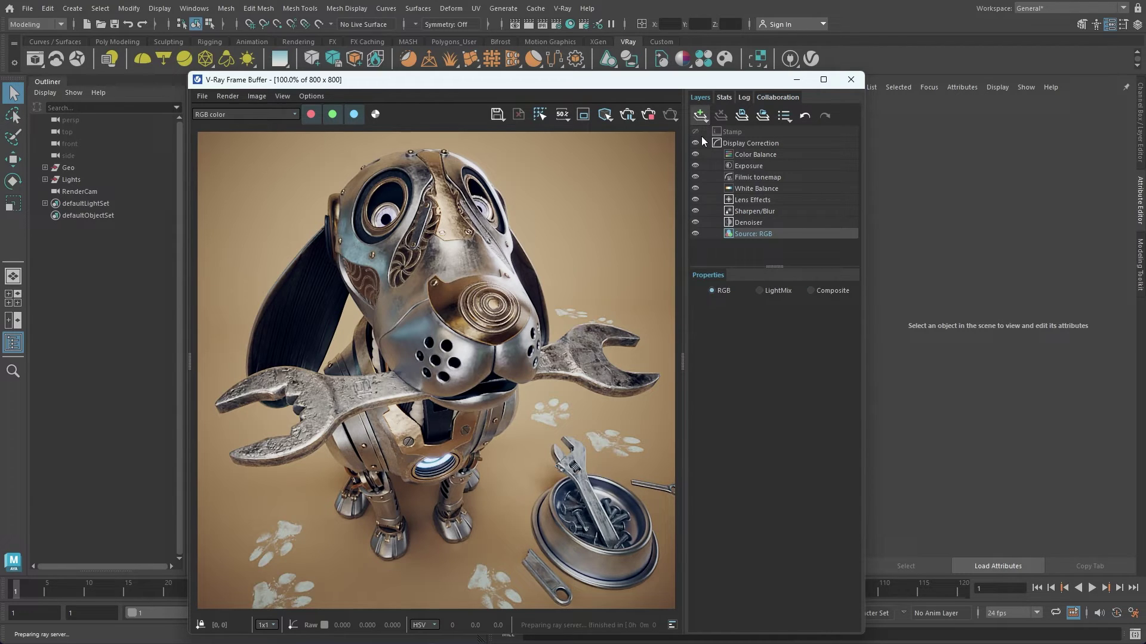
left_click(684, 358)
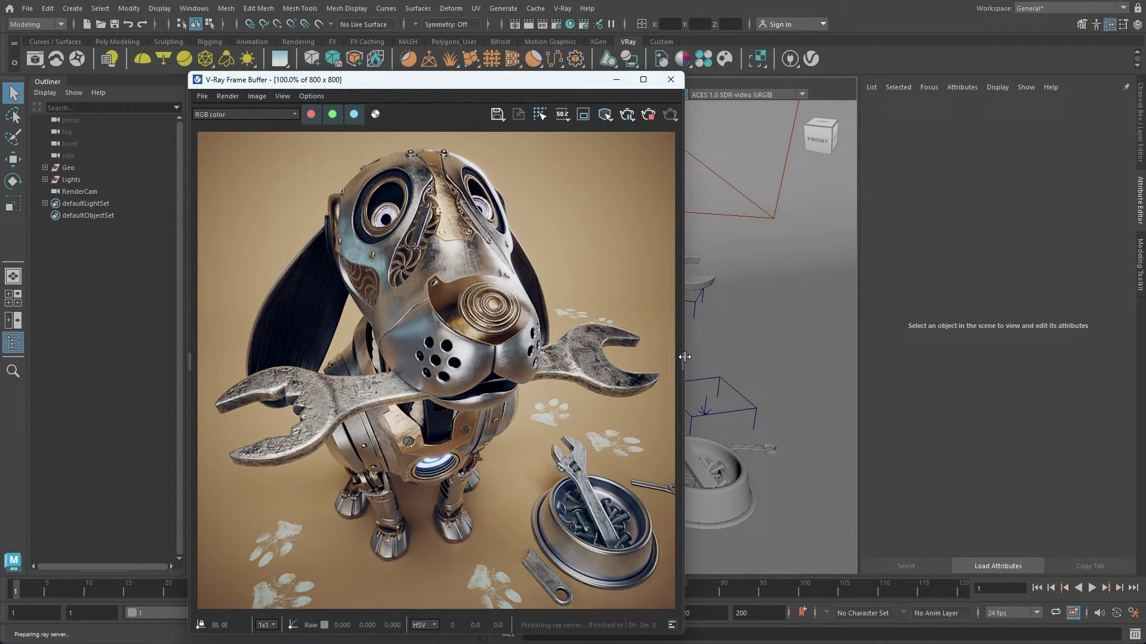
left_click(190, 362)
mouse_move(126, 184)
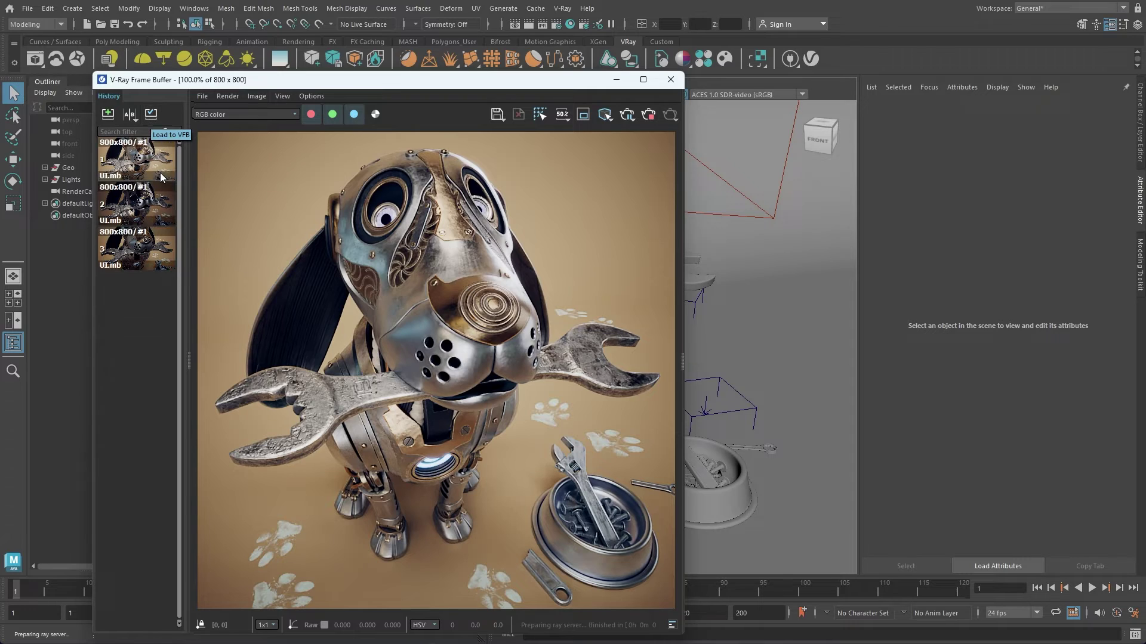
left_click(189, 358)
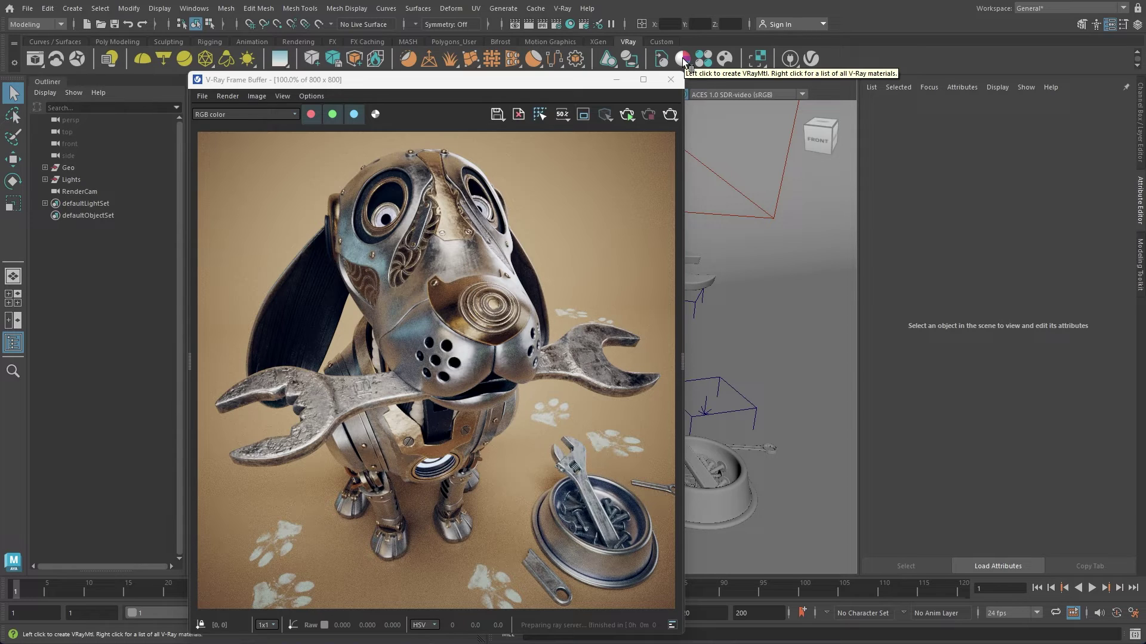
right_click(683, 62)
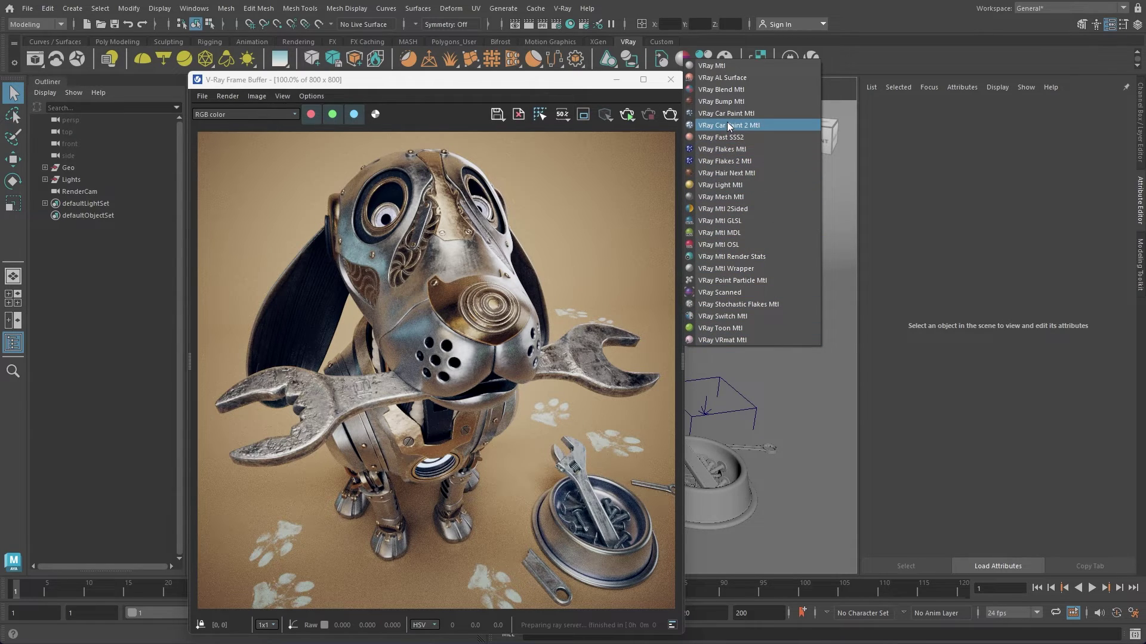
left_click(710, 41)
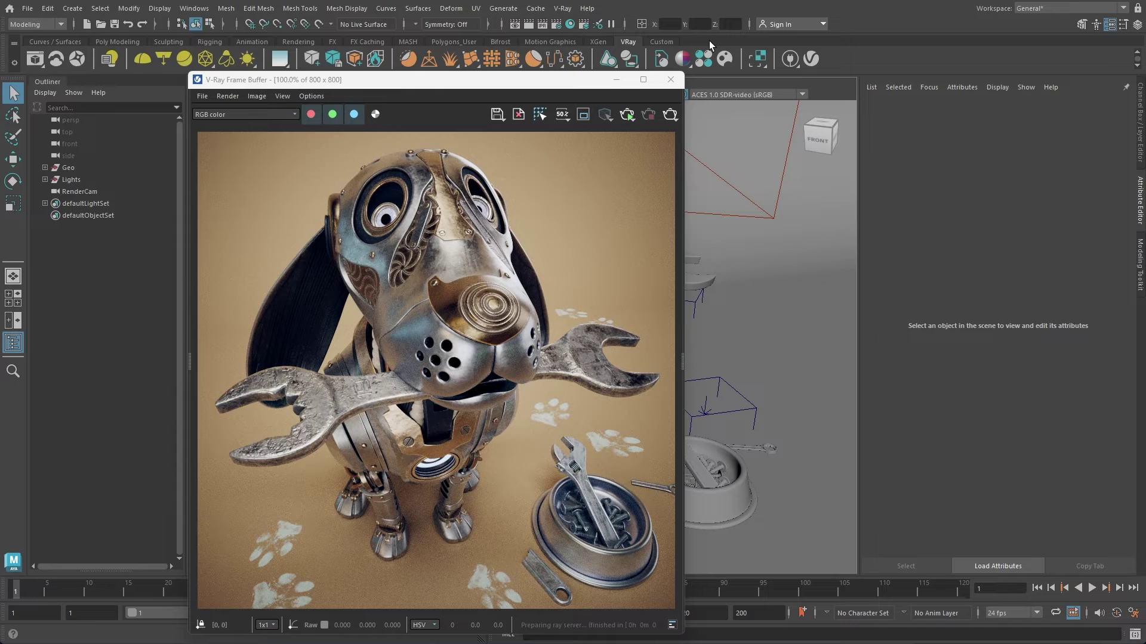
left_click(724, 60)
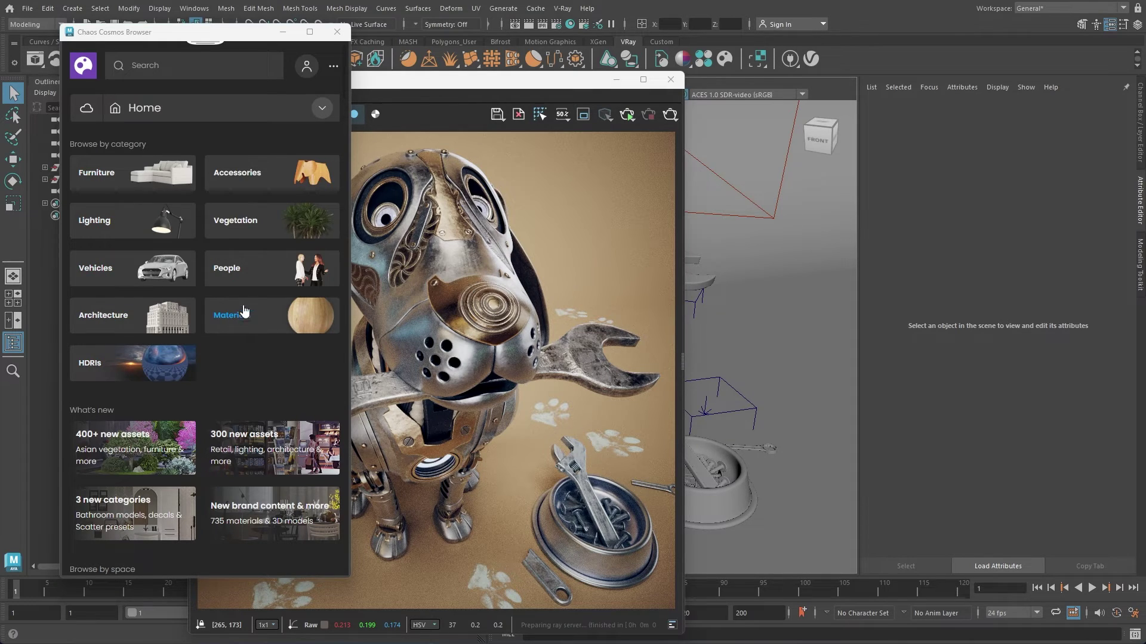
left_click(225, 224)
scroll(287, 375, "down", 10)
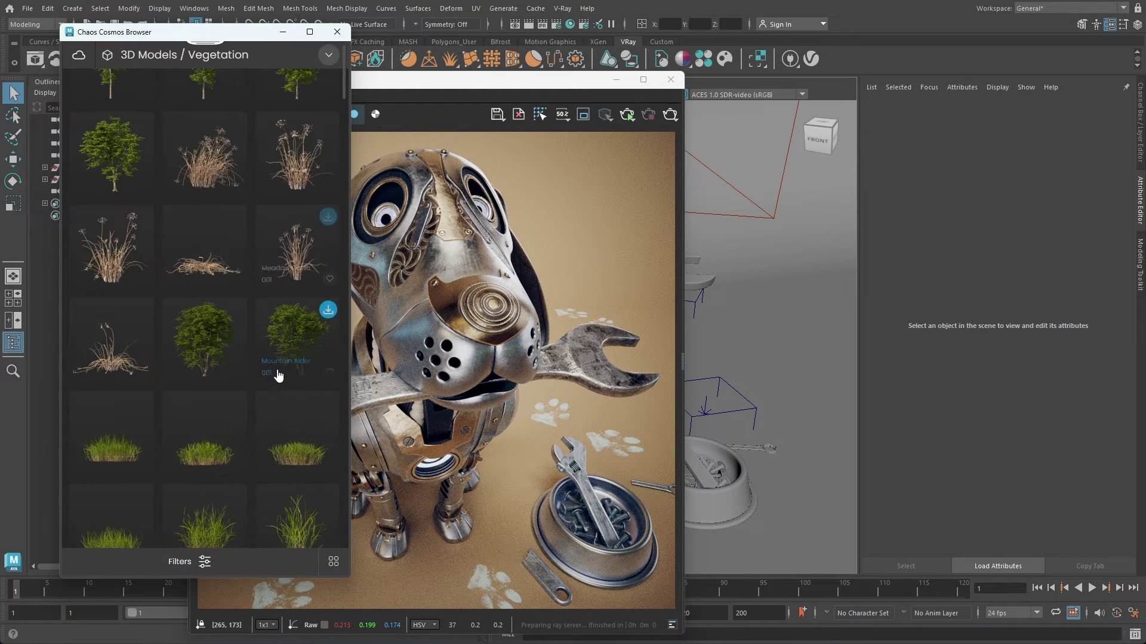
scroll(278, 371, "down", 10)
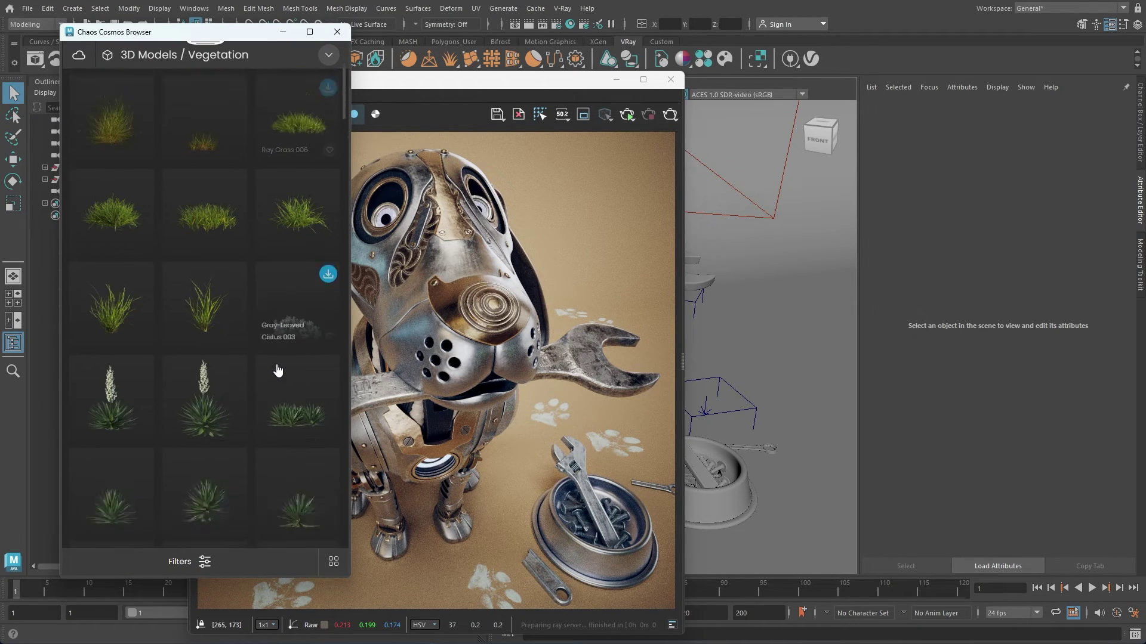
scroll(276, 371, "down", 5)
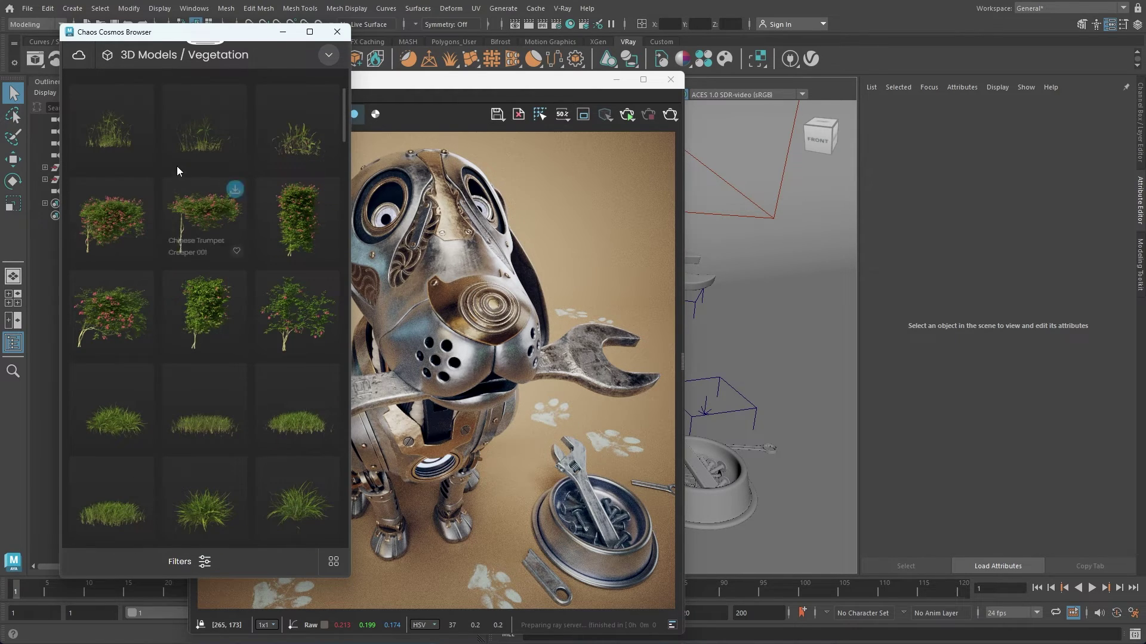
left_click(336, 34)
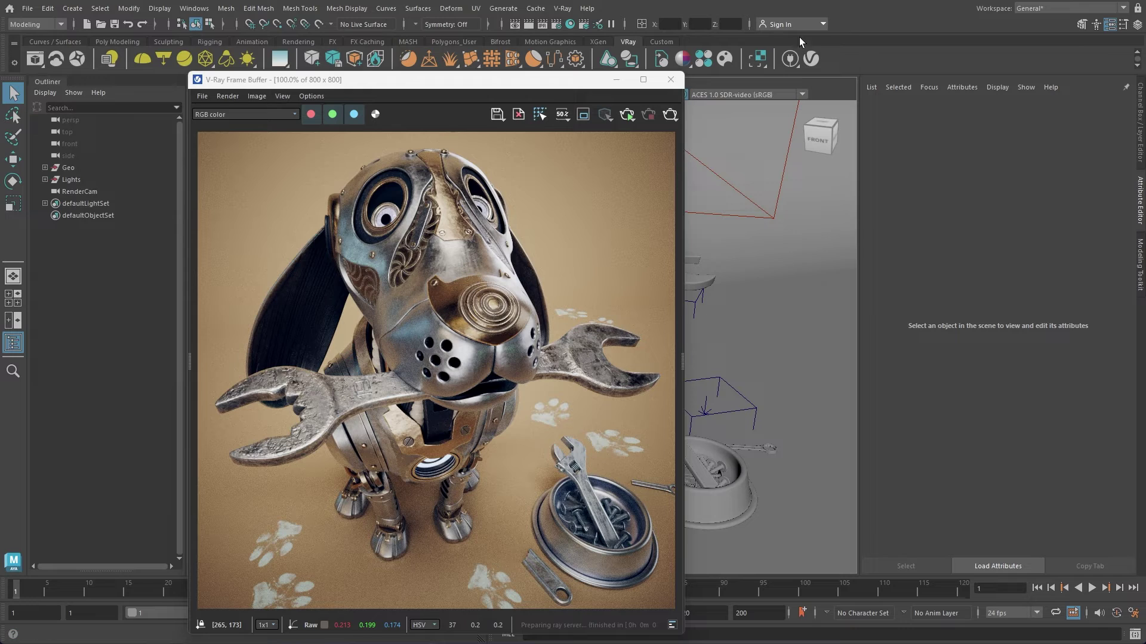
left_click(565, 11)
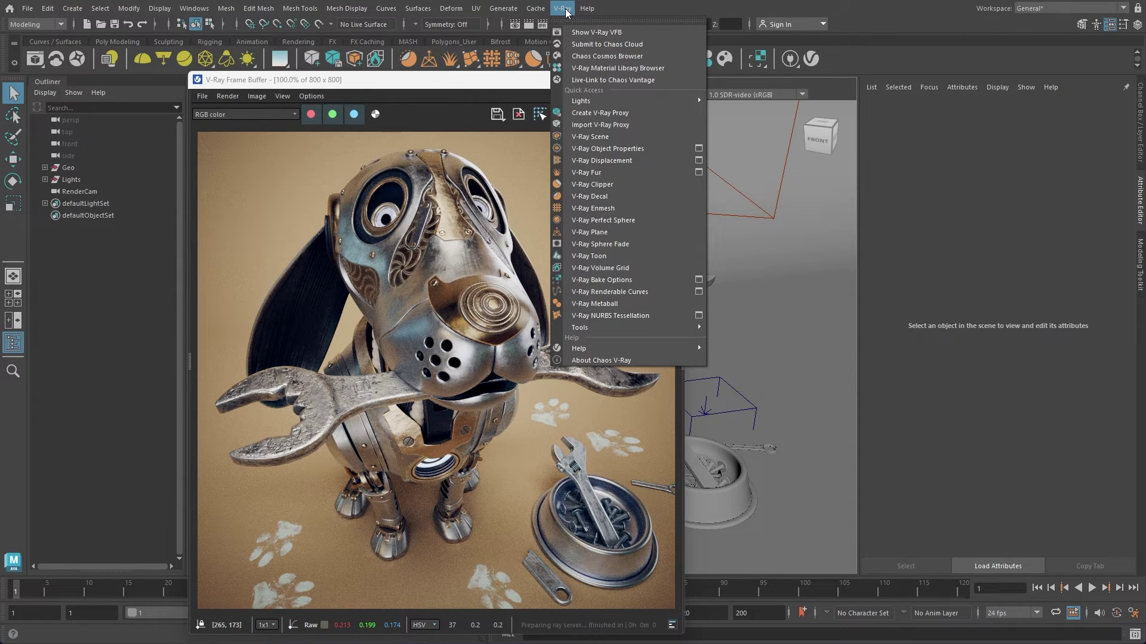
mouse_move(608, 101)
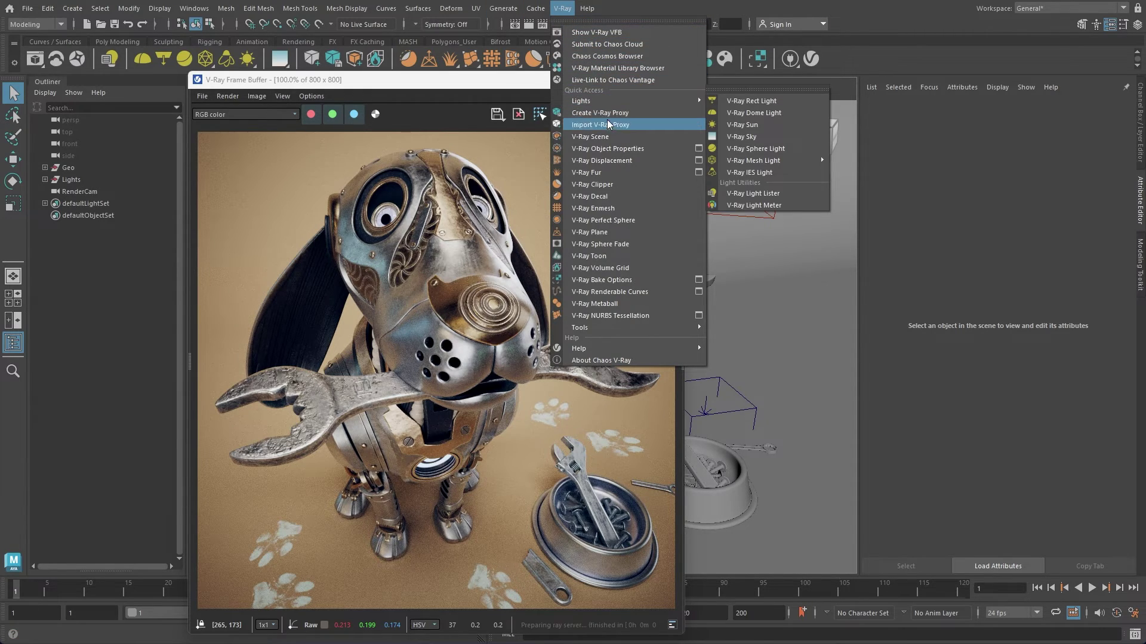
mouse_move(632, 326)
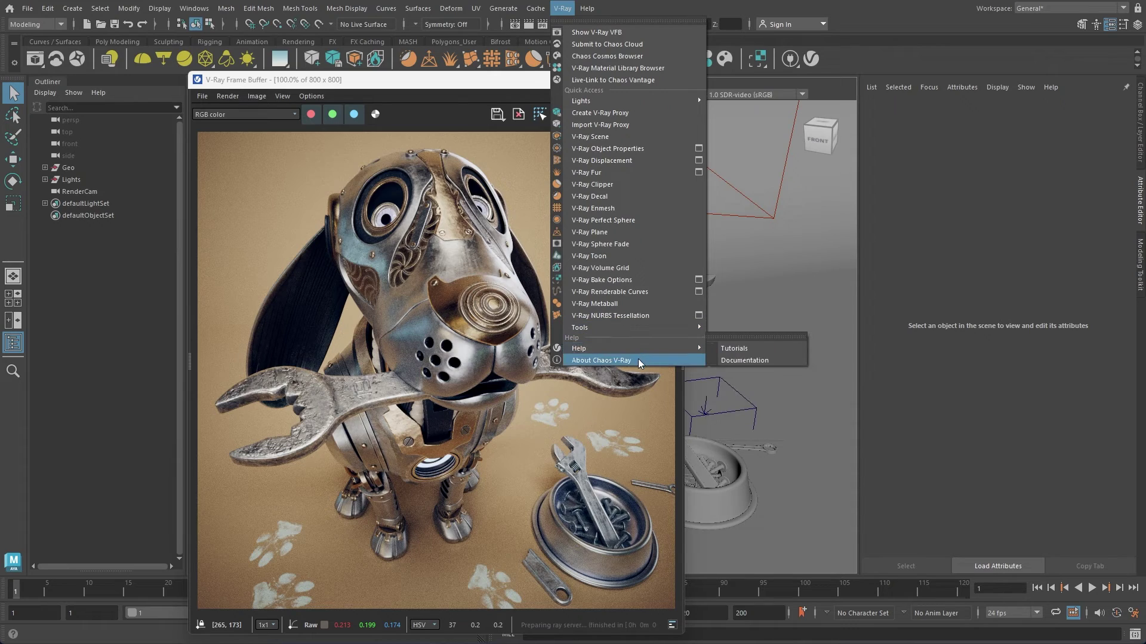
left_click(833, 70)
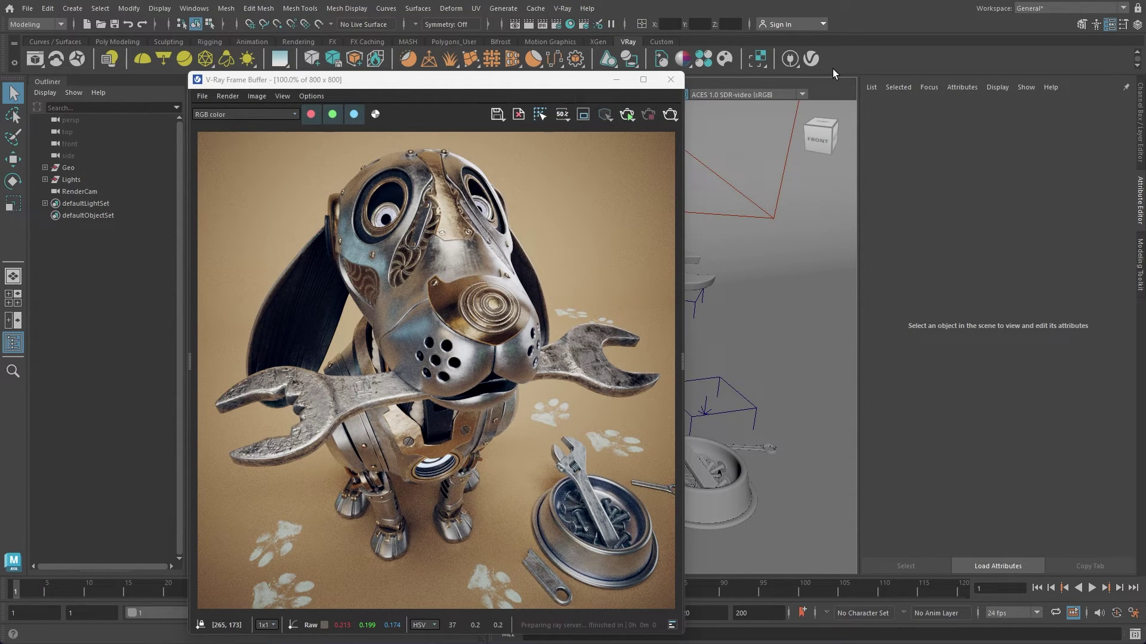
- Check Render Settings for png output, RenderCam camera and 800 x 800 resolution
left_click(556, 26)
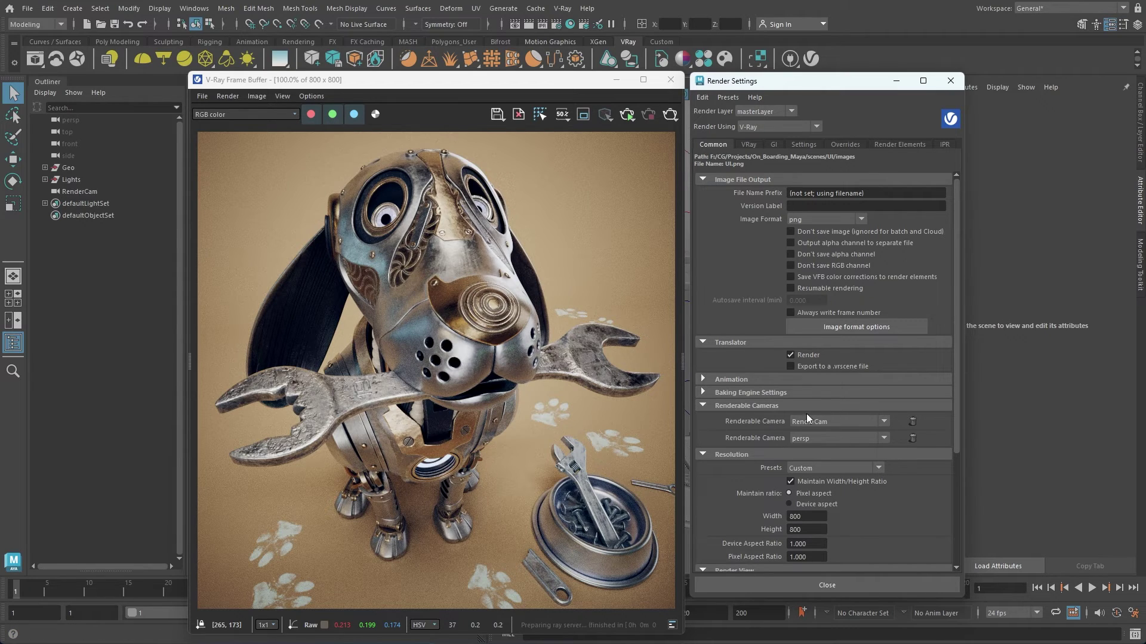
scroll(765, 445, "down", 5)
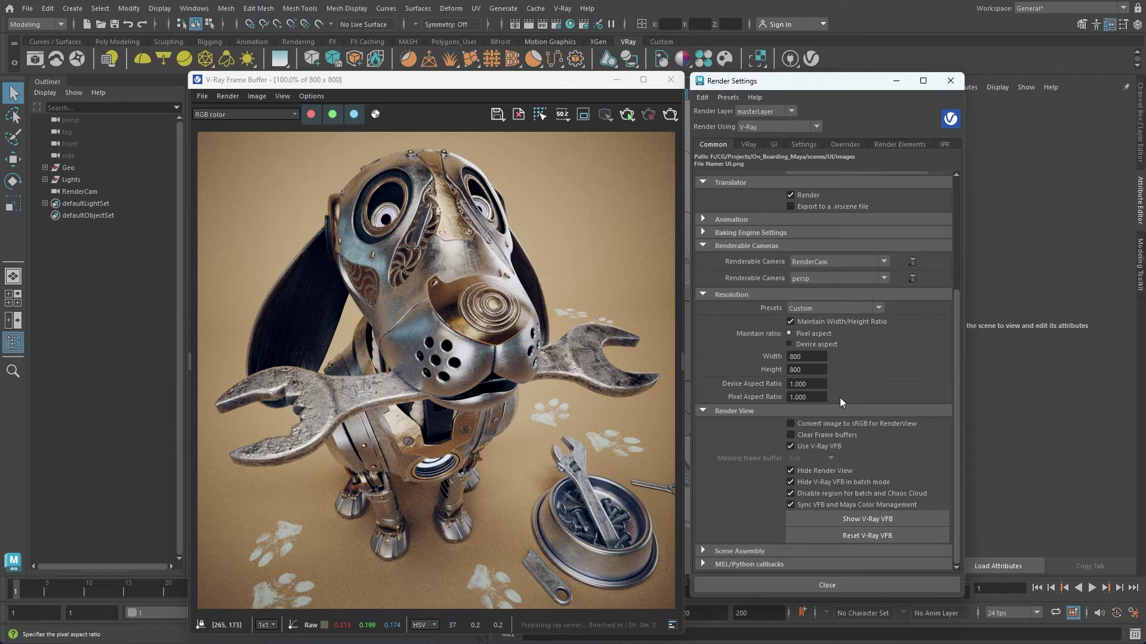
- Keep V-Ray rather than V-Ray GPU as the engine, then view the GI settings
left_click(749, 144)
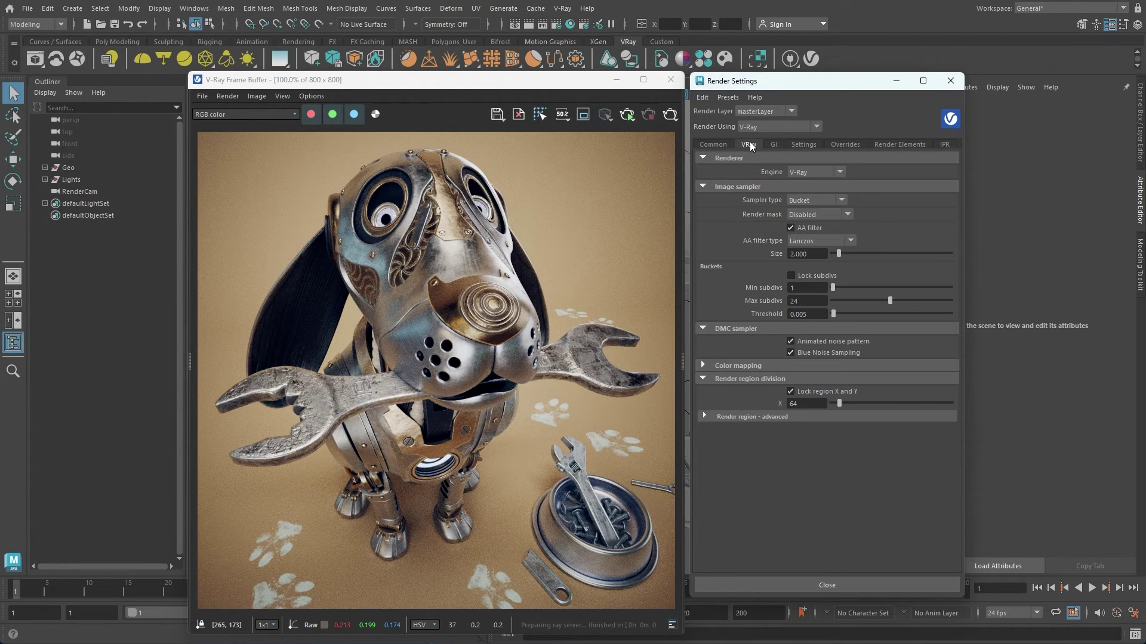
left_click(824, 175)
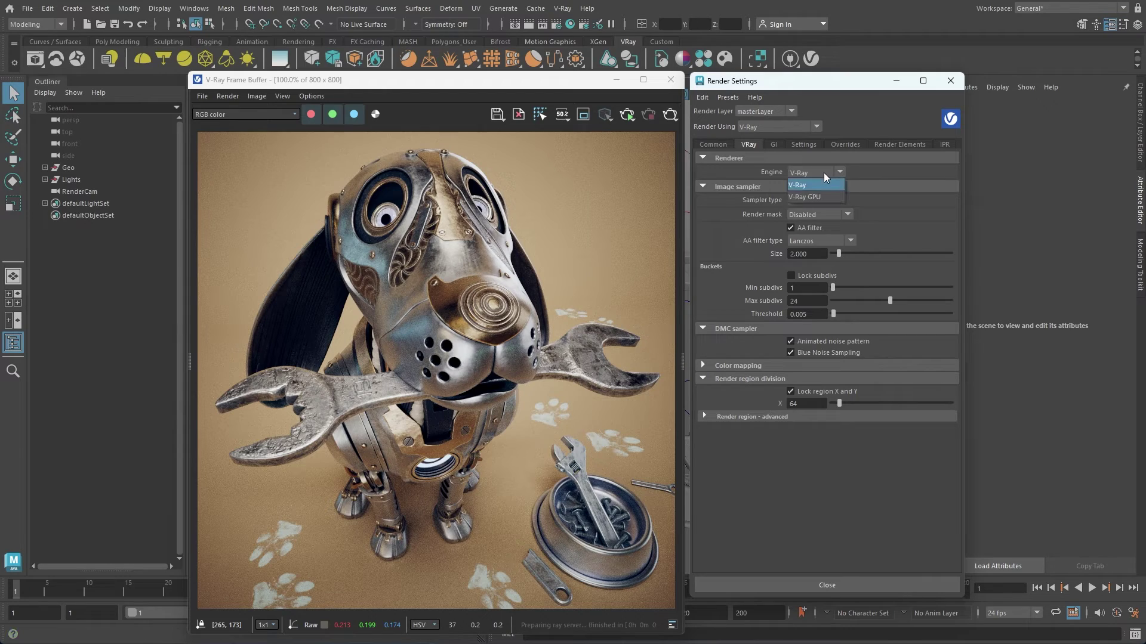
left_click(876, 173)
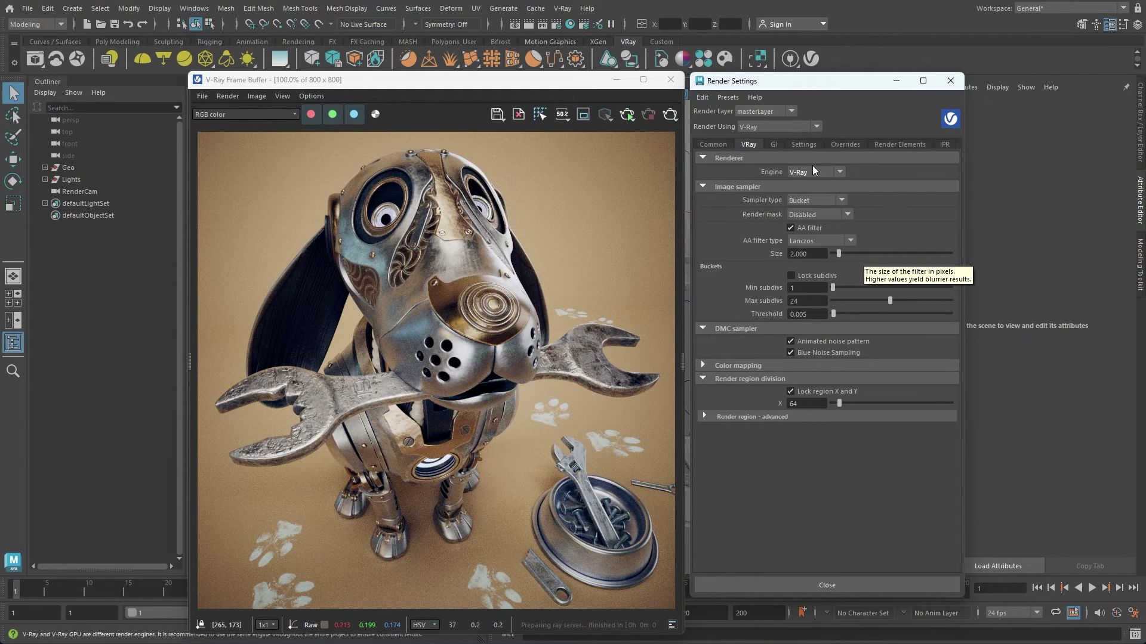
left_click(774, 145)
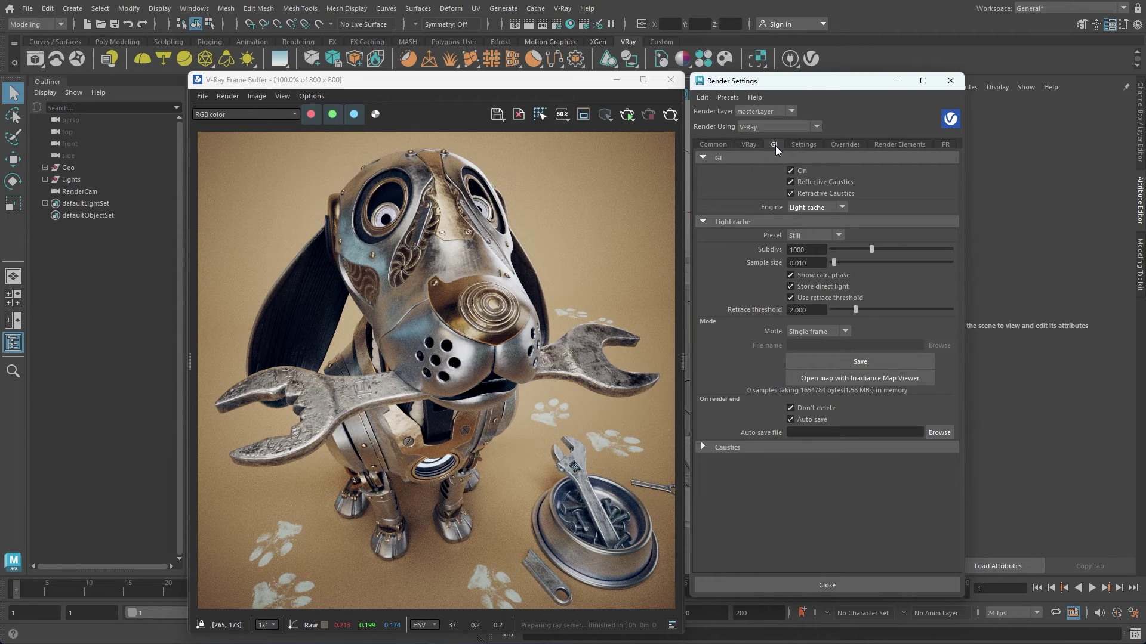
- Look over the Settings tab, then the Overrides tab with its geometry overrides
left_click(807, 145)
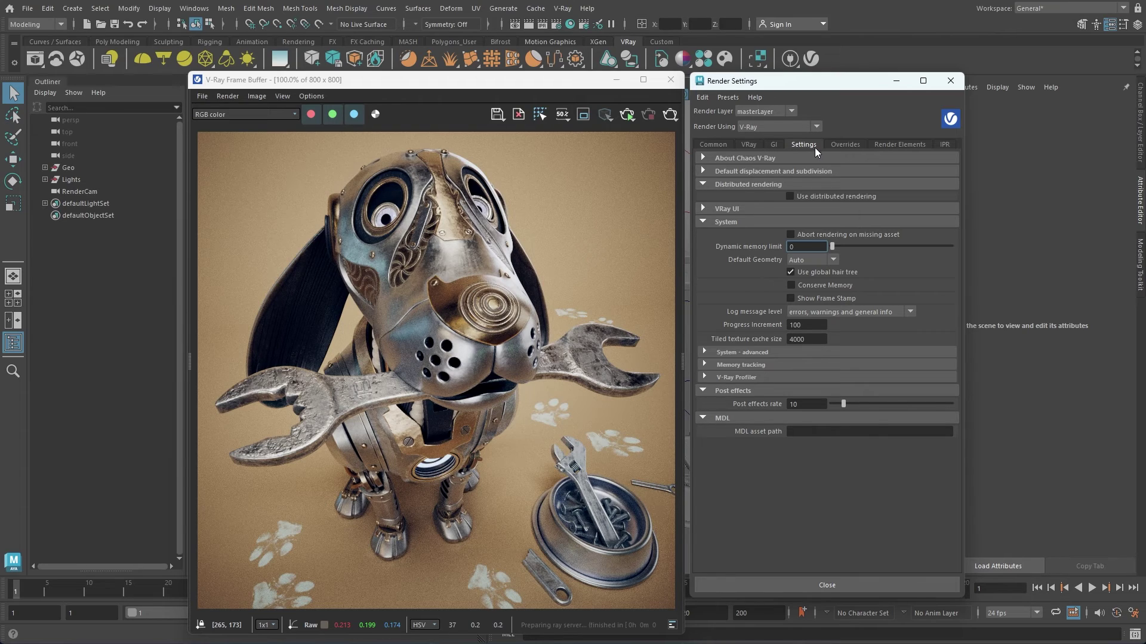
left_click(844, 147)
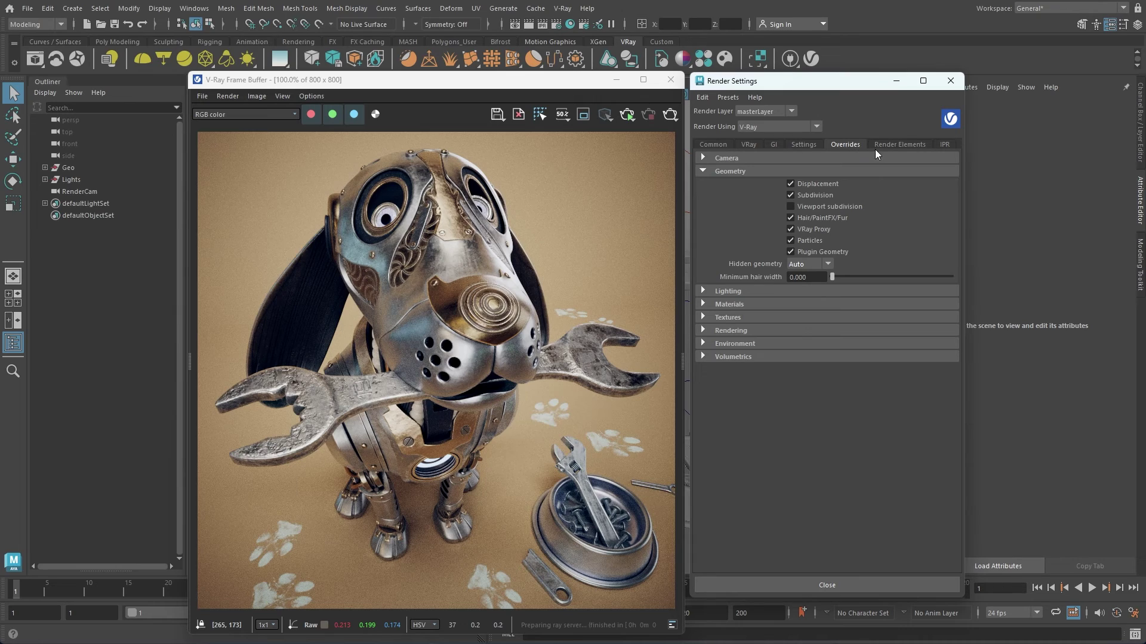
- View the Render Elements tab holding only the denoiser, then the IPR options
left_click(903, 146)
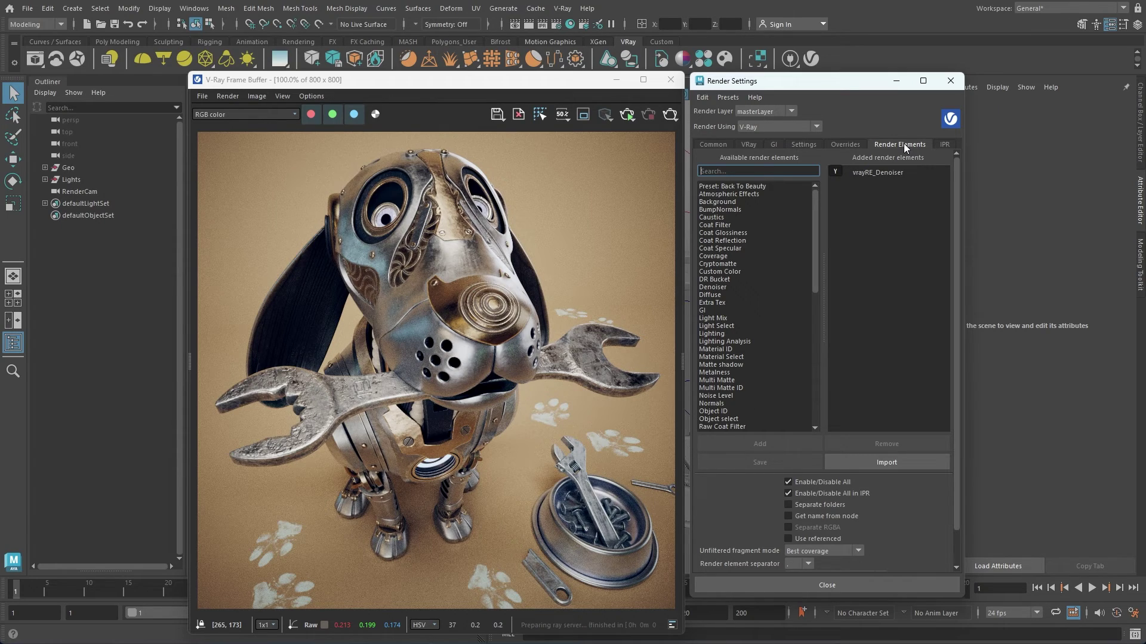
left_click(943, 145)
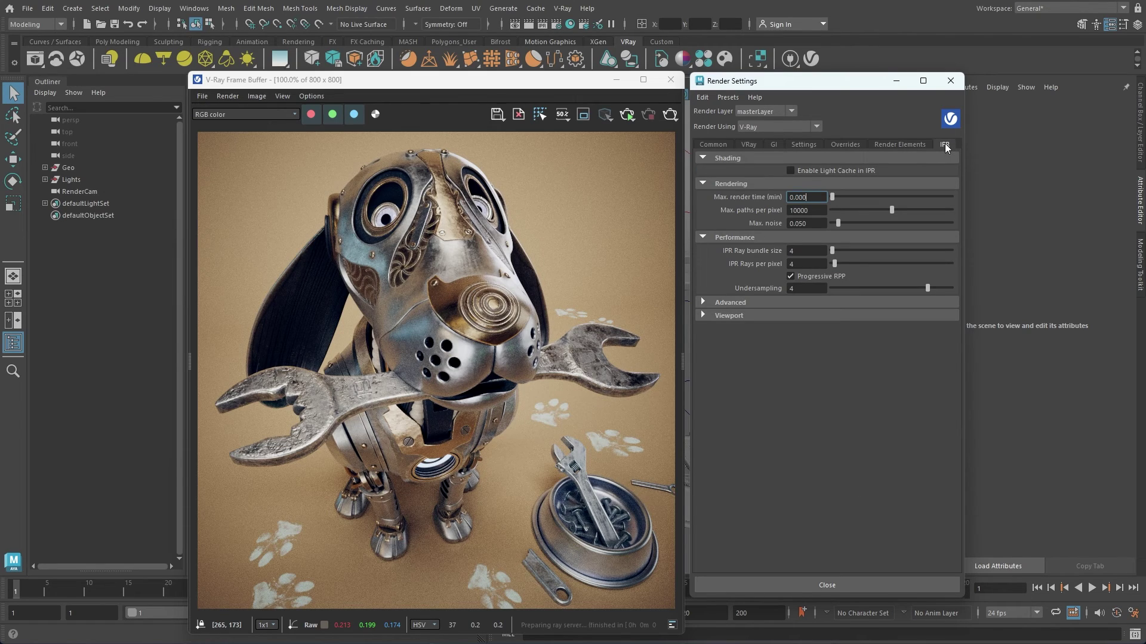
- Swap Render Settings for Hypershade, filtering the Create Node list to the VRay category
left_click(951, 80)
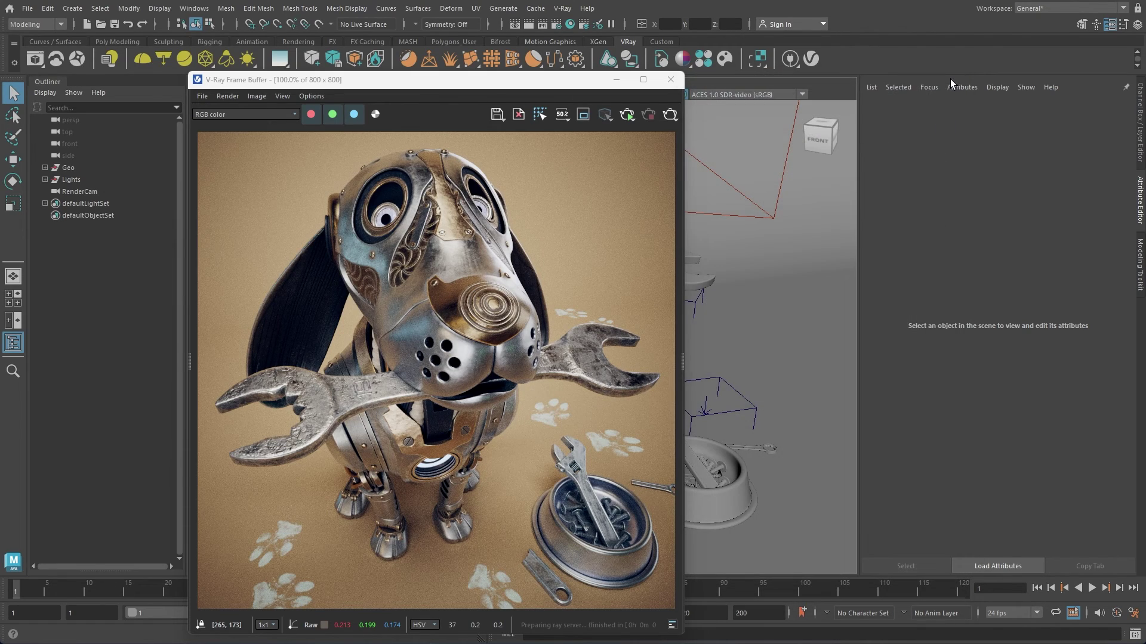
left_click(568, 27)
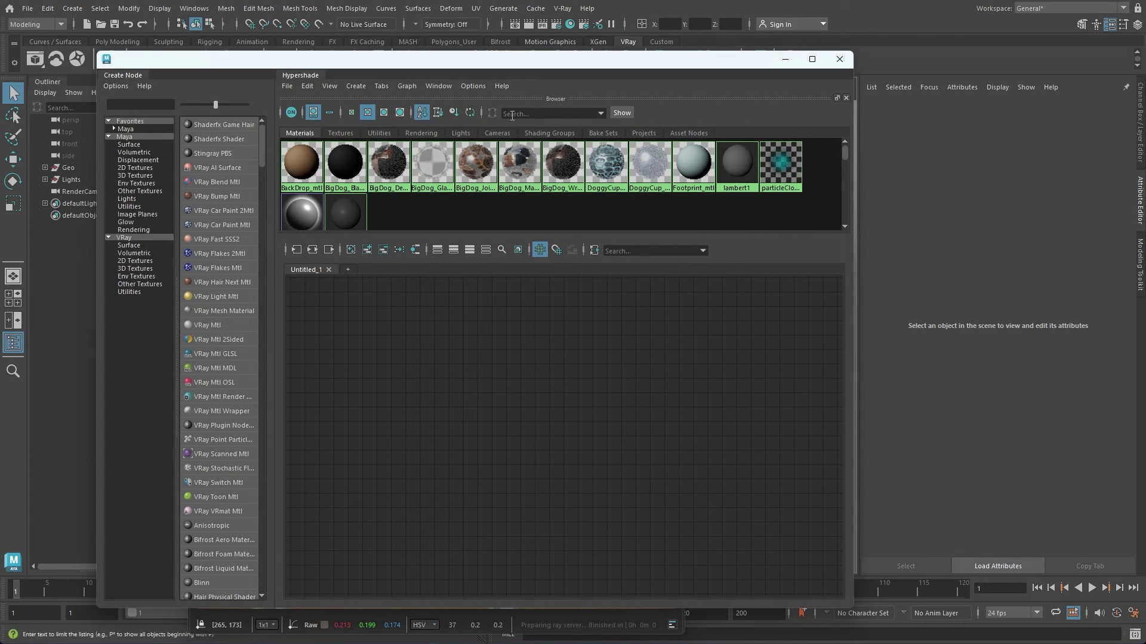
left_click(127, 237)
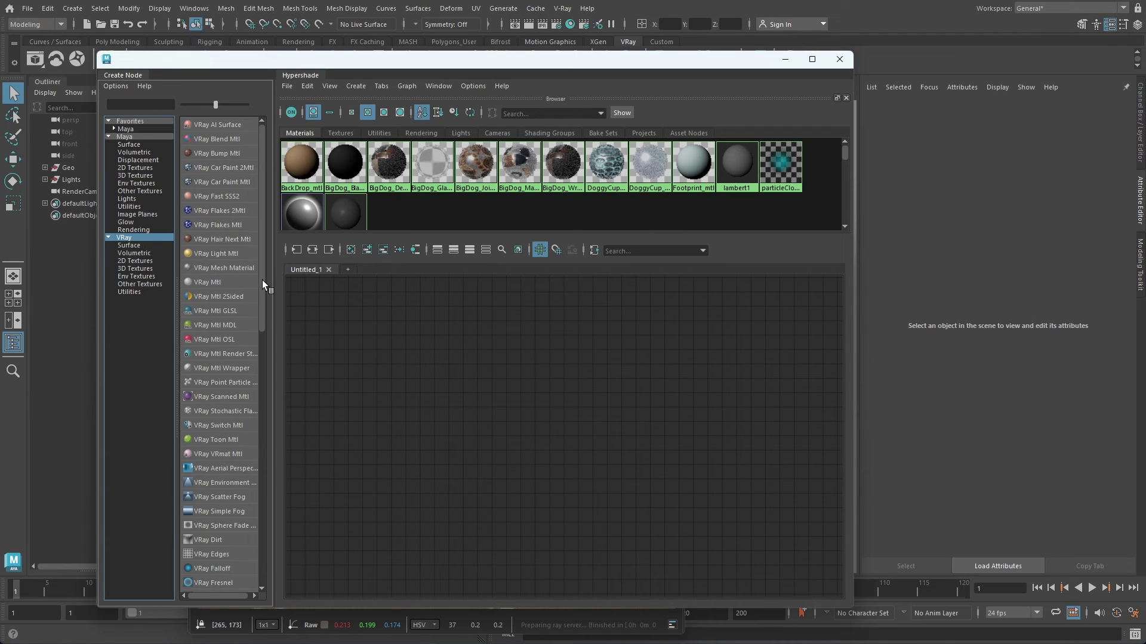
mouse_move(263, 280)
left_mouse_down()
mouse_move(271, 519)
mouse_move(257, 282)
left_mouse_up()
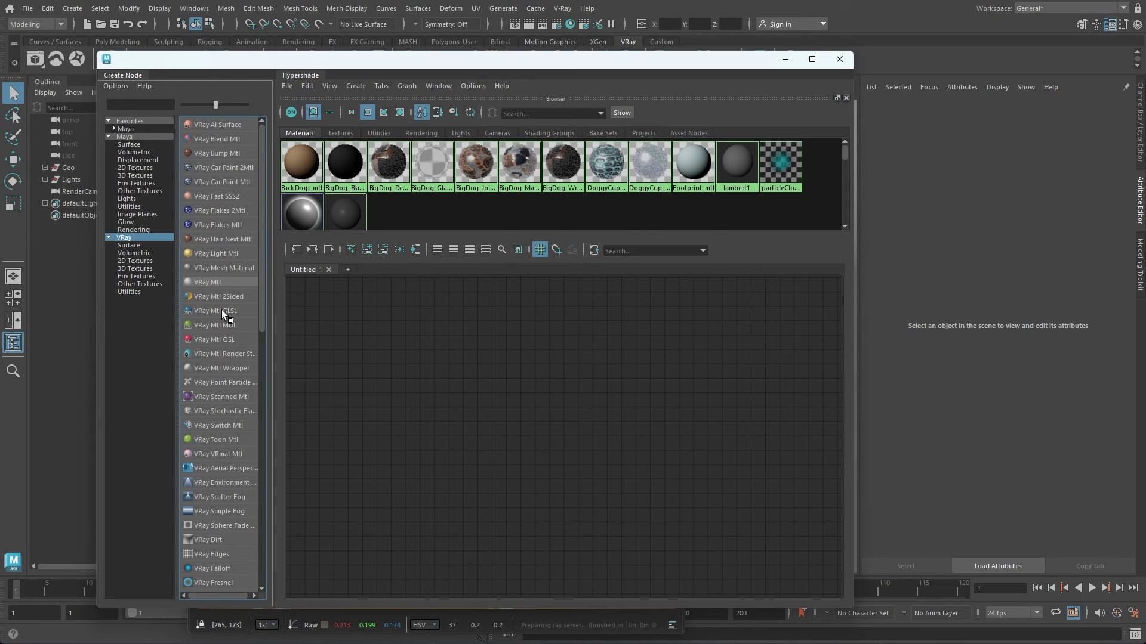
- Create a VRayMtl1 material, nudge its node left, and scroll through its attributes
left_click(220, 282)
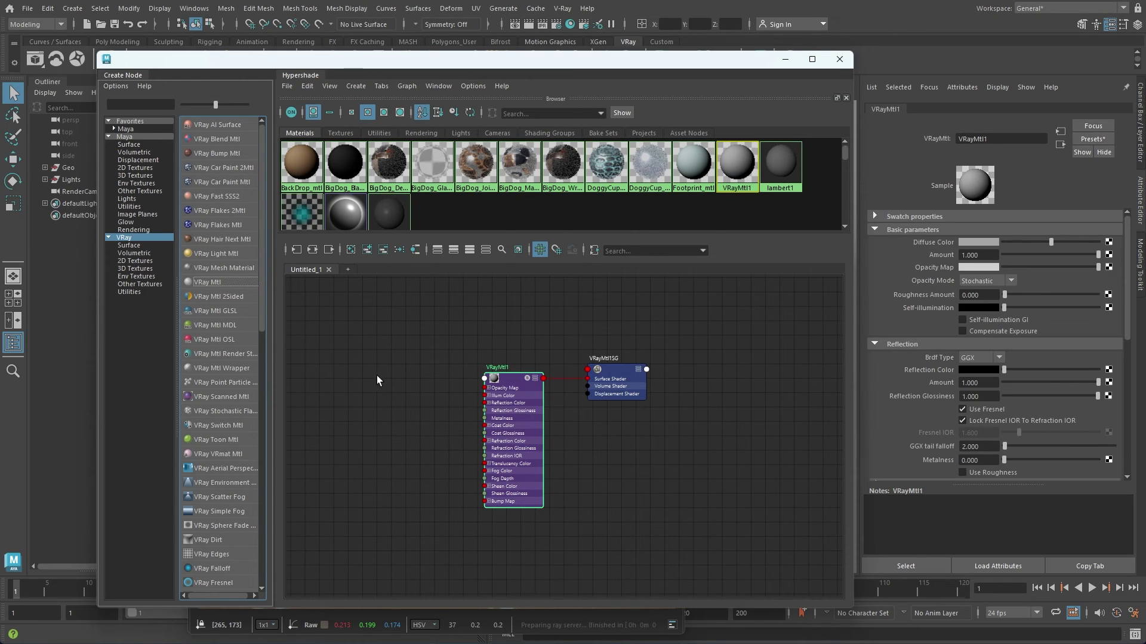
left_click_drag(511, 383, 496, 378)
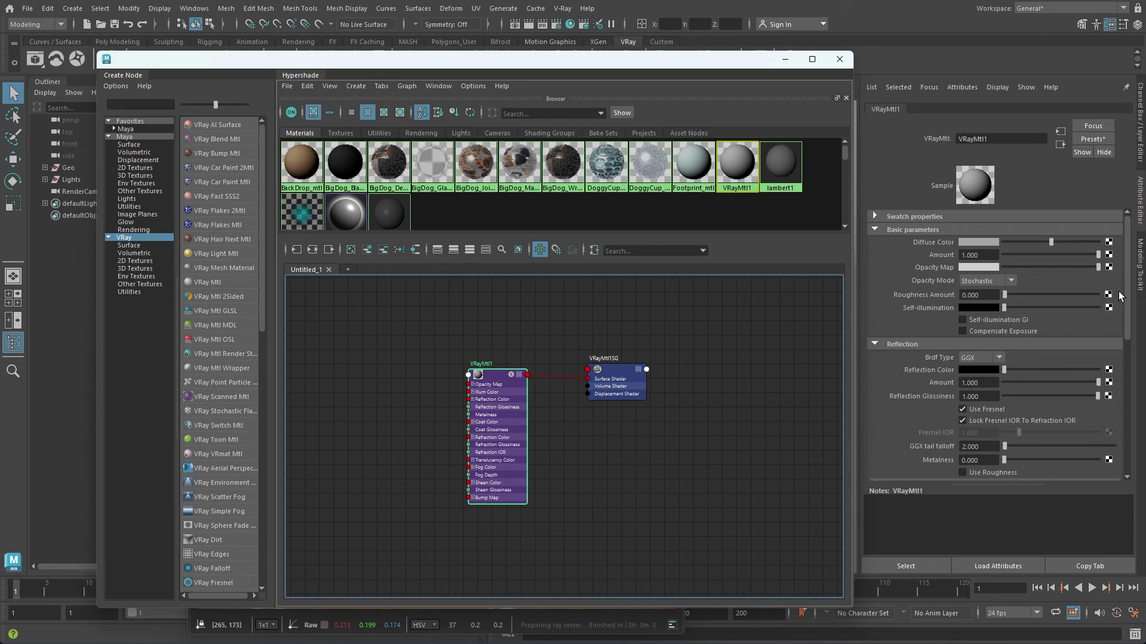
scroll(1115, 293, "down", 10)
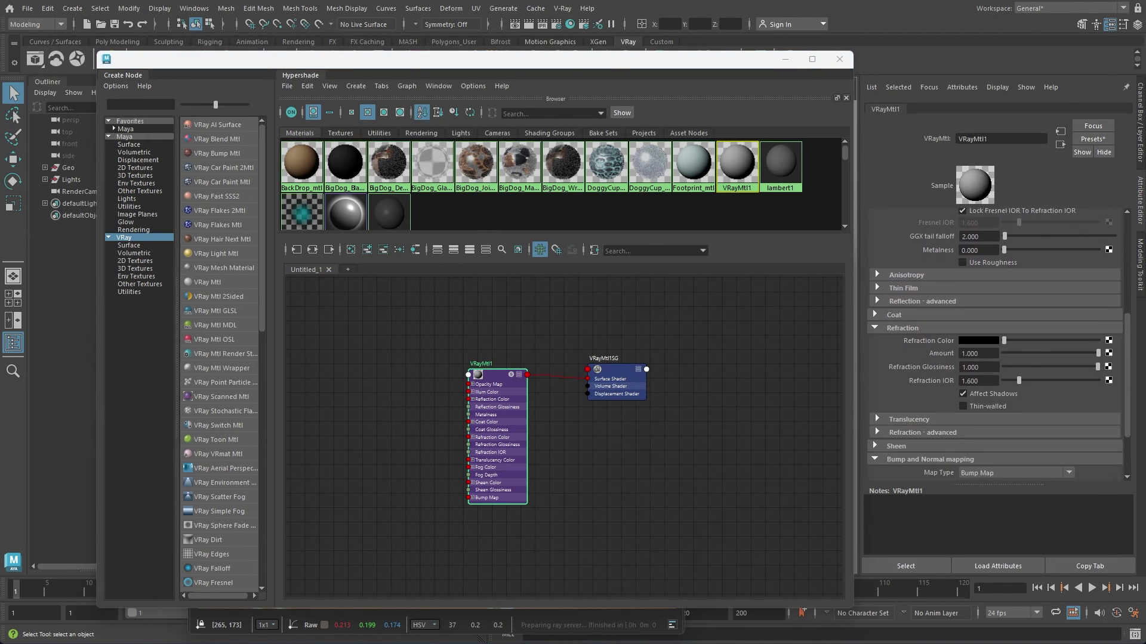
scroll(997, 345, "up", 10)
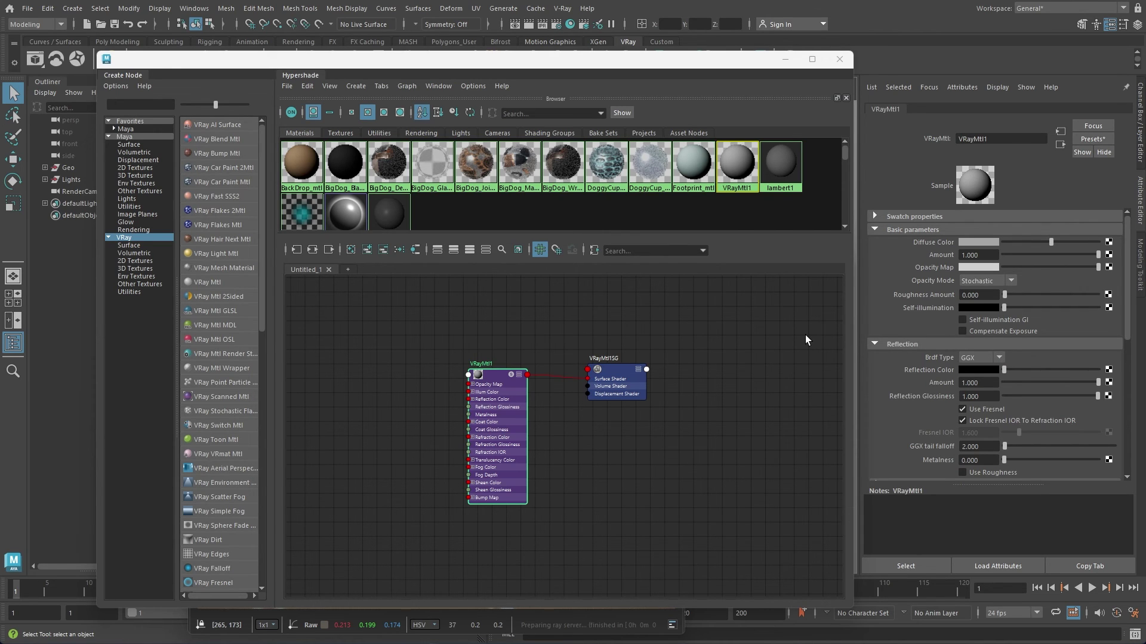
- Minimize Hypershade to bring the robot dog render in the VFB back into view
left_click(786, 60)
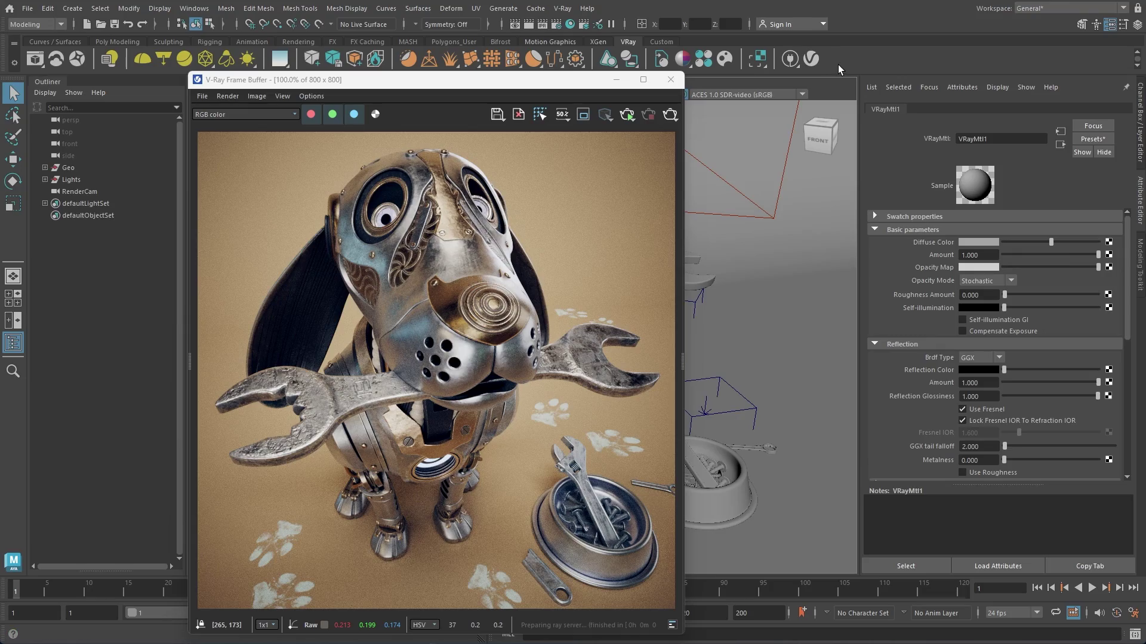